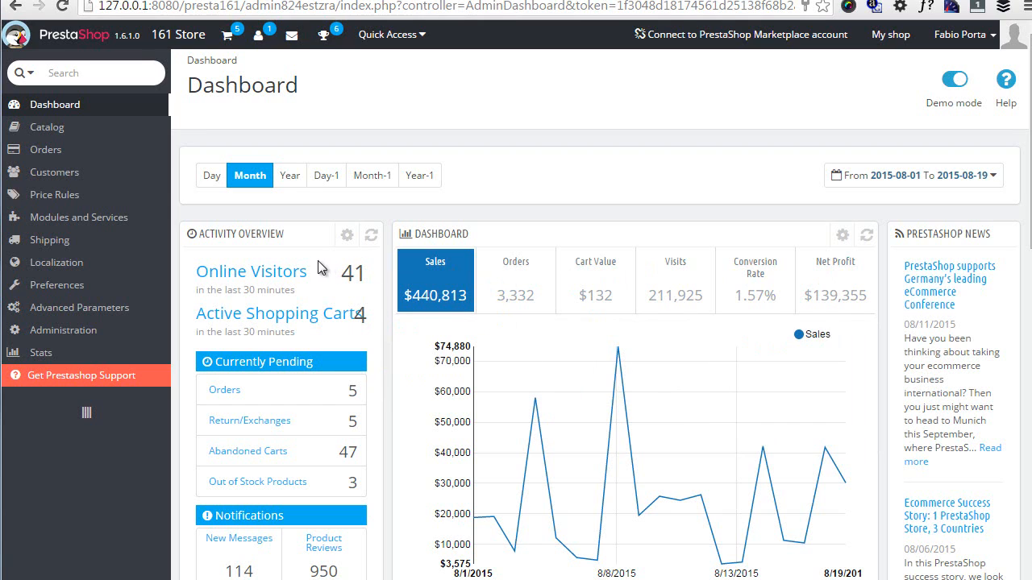
# Start a new cart rule from the Cart Rules section of the price rules.
pyautogui.moveTo(129, 197)
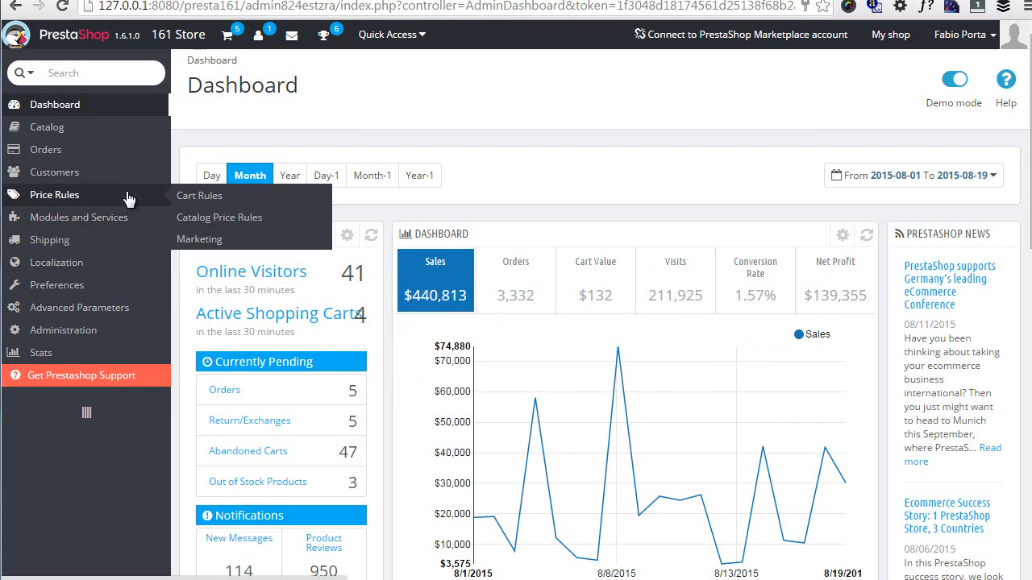
pyautogui.click(201, 199)
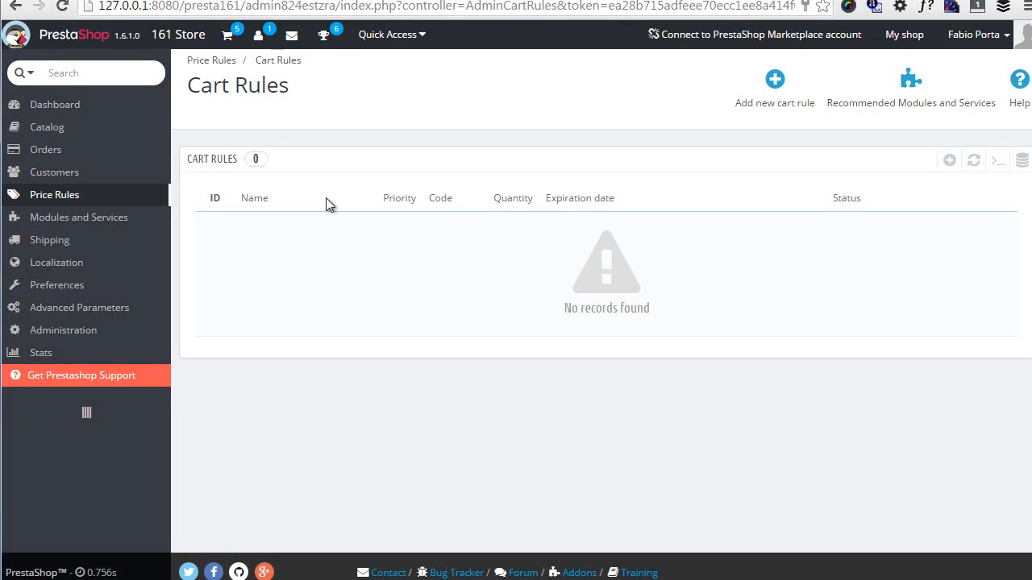
pyautogui.click(778, 97)
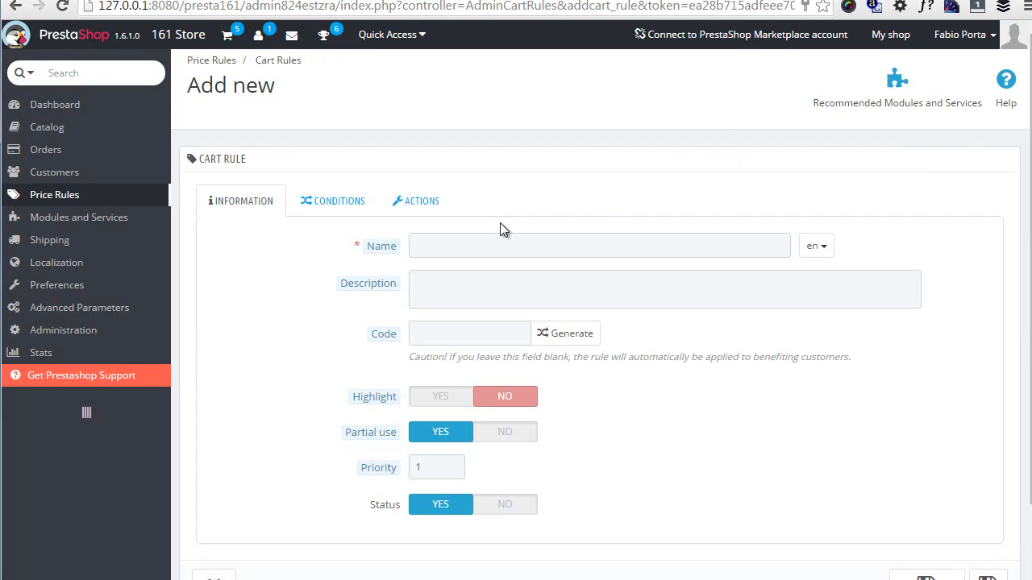
# Name the new cart rule "Free shipping on dresses".
pyautogui.click(474, 245)
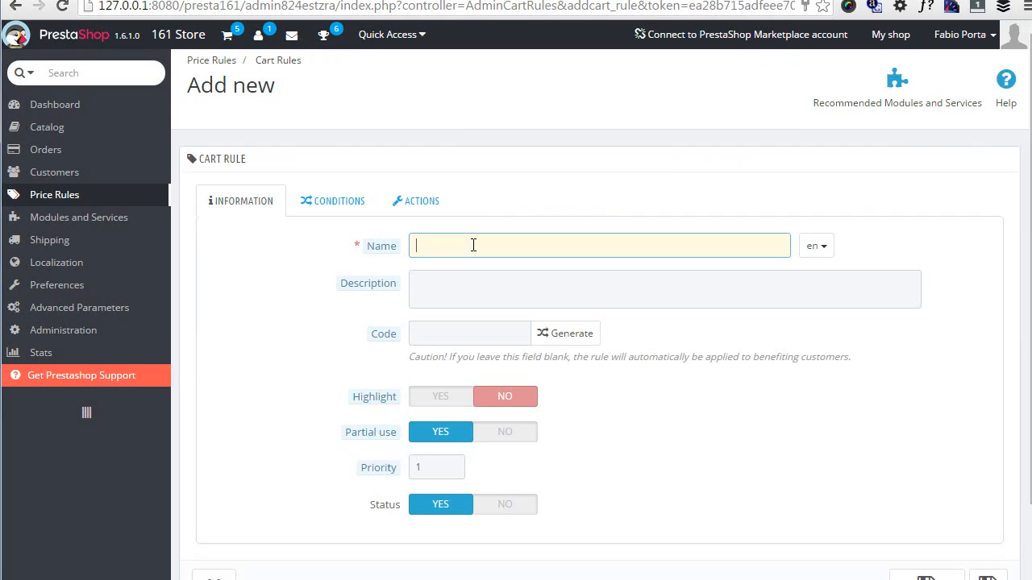
pyautogui.write('Free shipping on dres')
pyautogui.write('es')
pyautogui.press('Left')
pyautogui.press('Left')
pyautogui.write('s')
pyautogui.press('Tab')
pyautogui.click(465, 283)
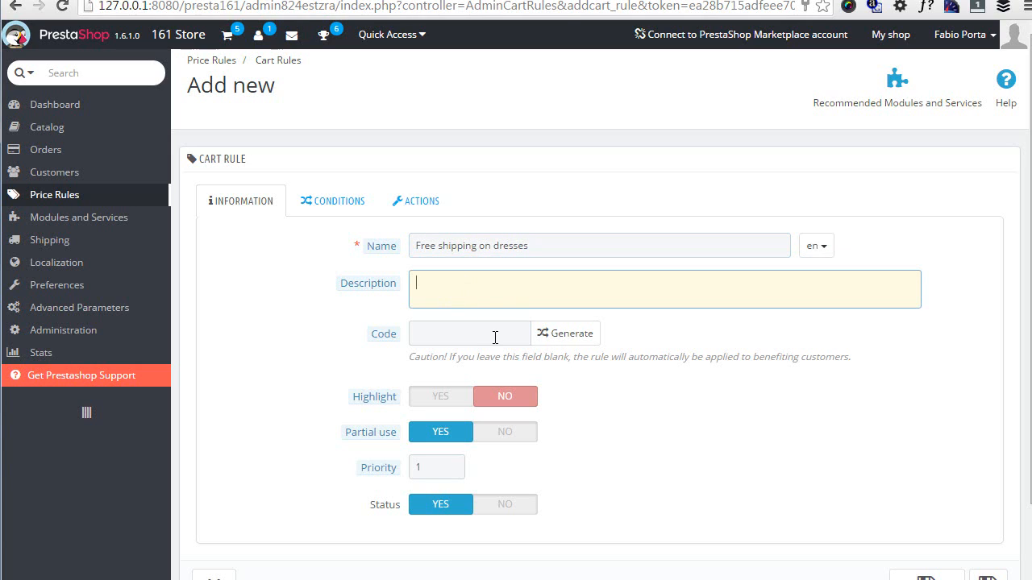
pyautogui.click(495, 337)
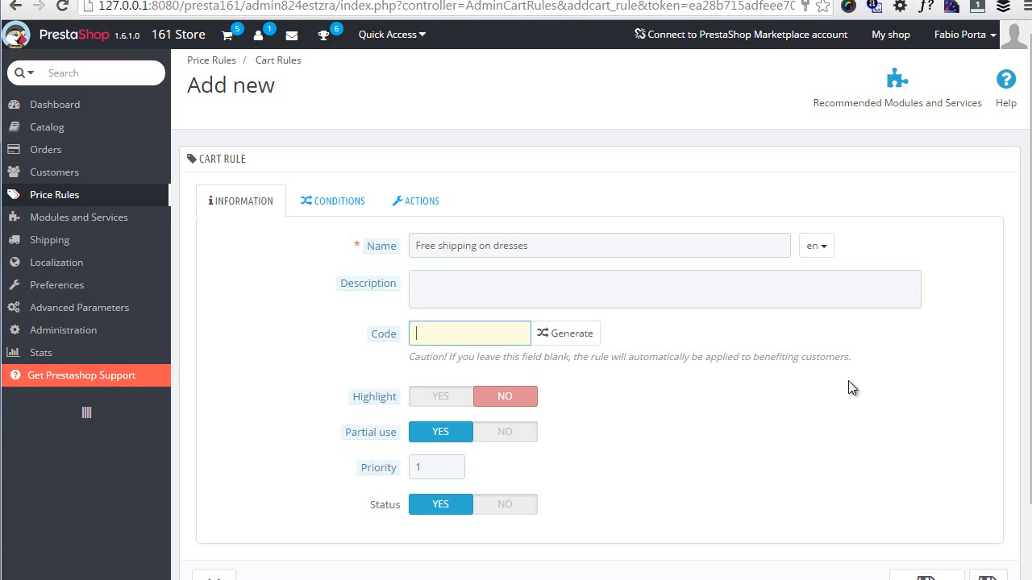
pyautogui.moveTo(387, 442)
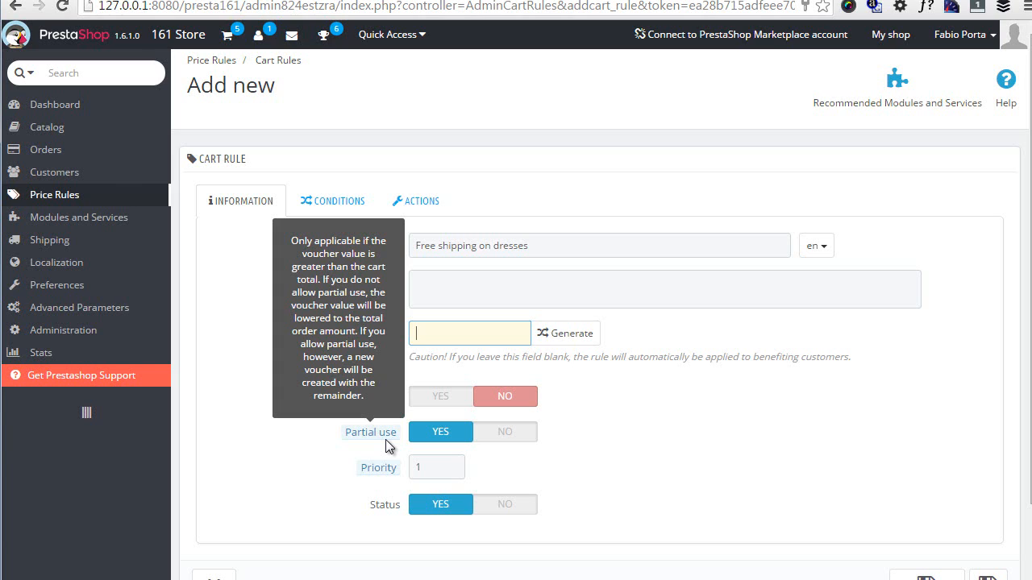
# In the rule's conditions, set the minimum amount to 100 USD with shipping excluded.
pyautogui.click(337, 210)
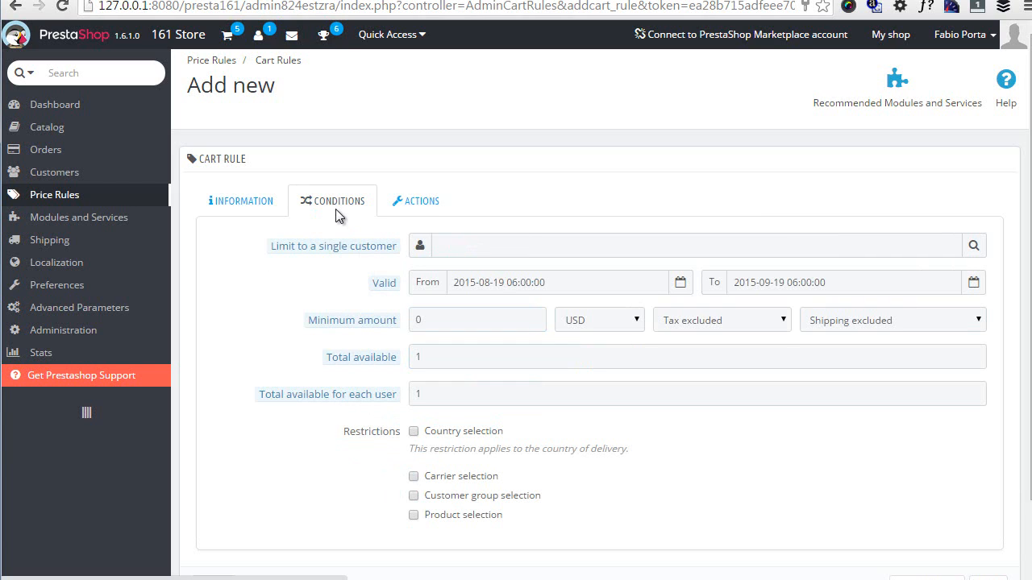
pyautogui.scroll(-1, 337, 215)
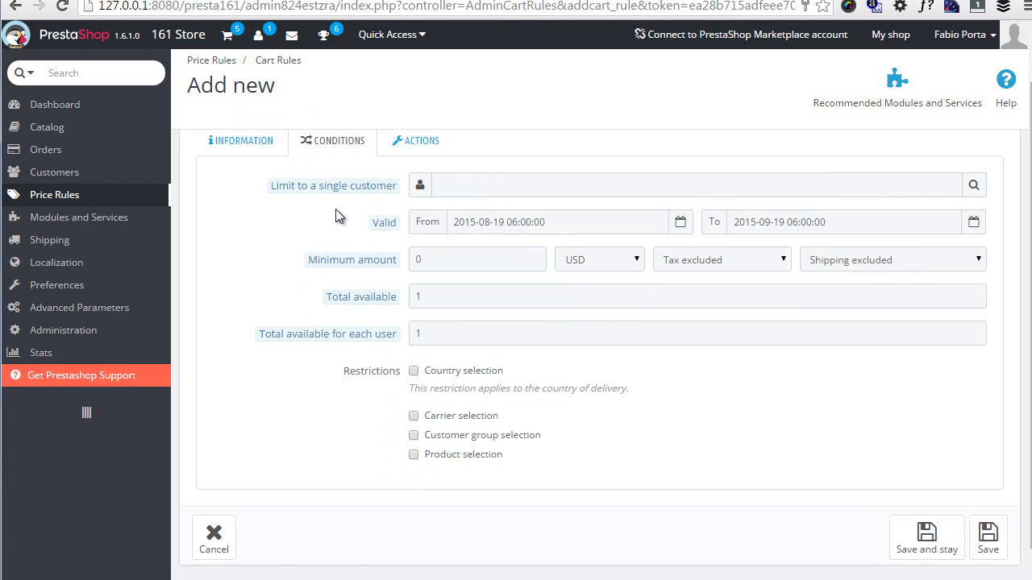
pyautogui.moveTo(374, 186)
pyautogui.moveTo(478, 260); pyautogui.dragTo(215, 252)
pyautogui.write('100')
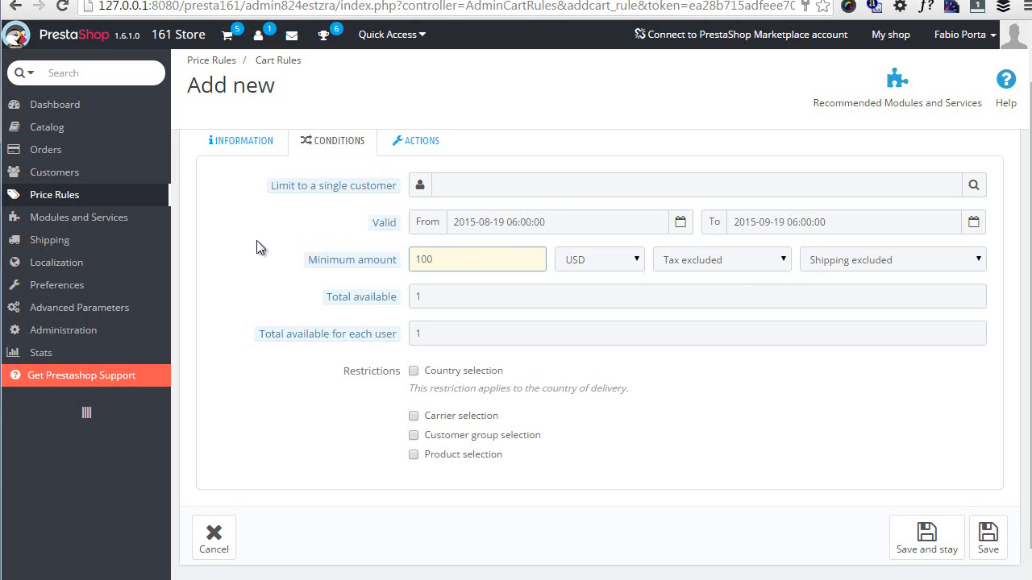
pyautogui.click(881, 260)
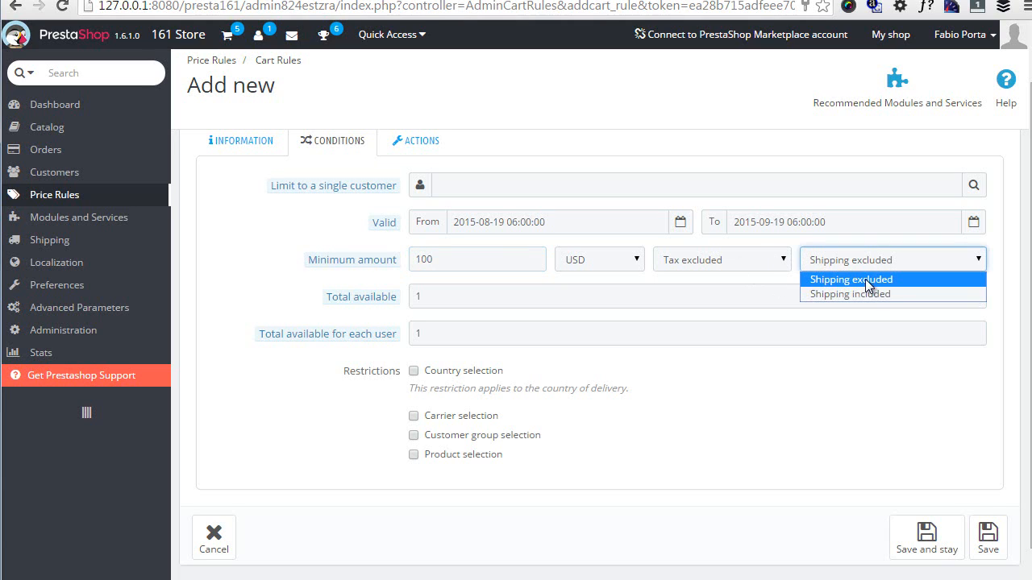
pyautogui.click(866, 279)
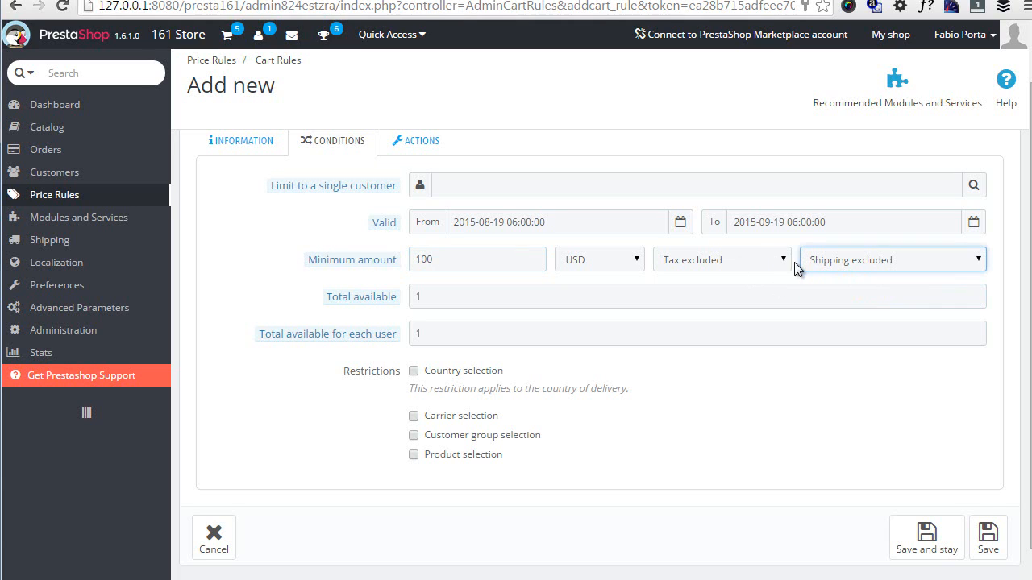
# Set the total available to 1212121 and the total available for each user to 1121221.
pyautogui.click(495, 289)
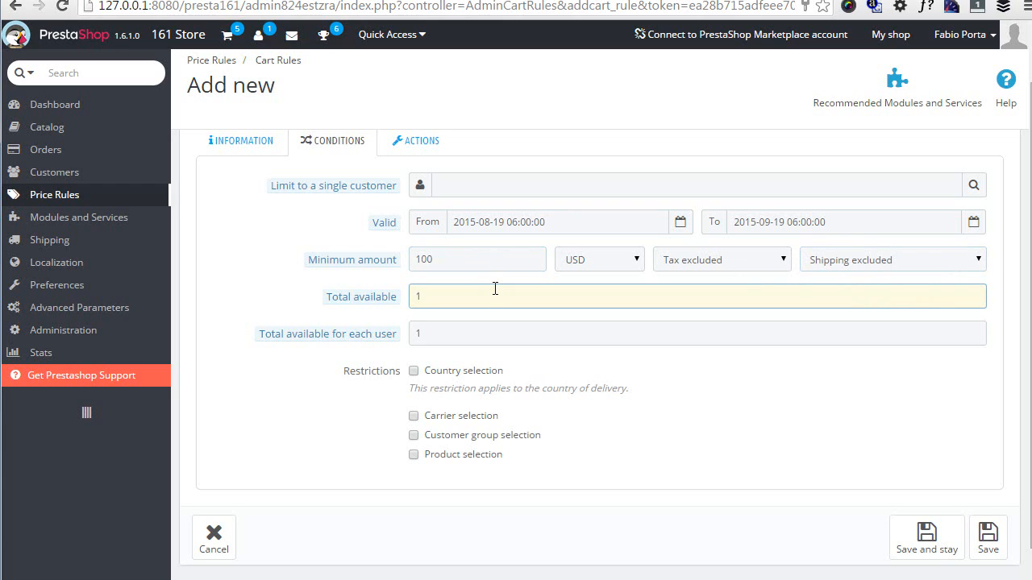
pyautogui.write('212121')
pyautogui.click(475, 329)
pyautogui.write('121221')
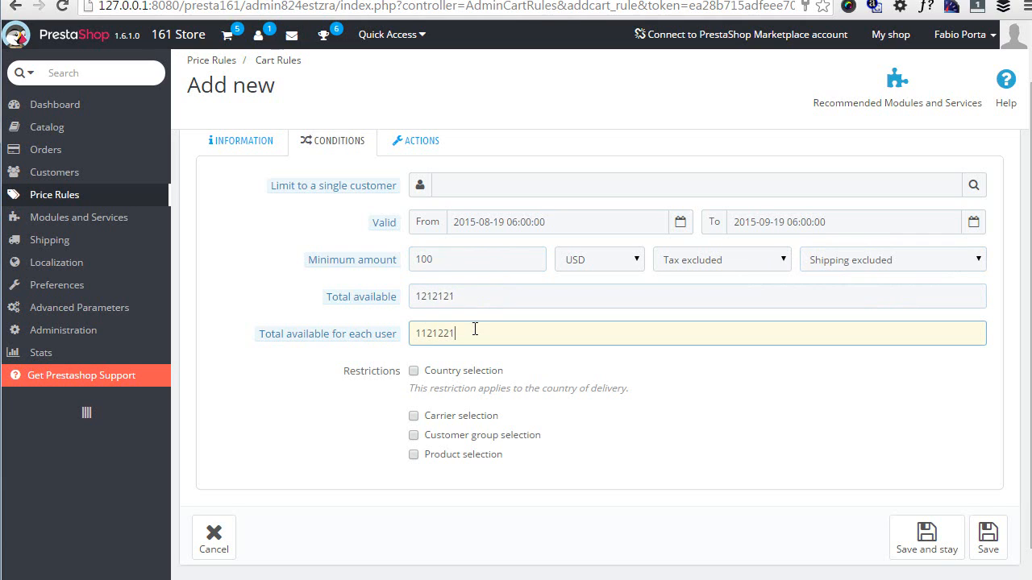
pyautogui.moveTo(387, 300)
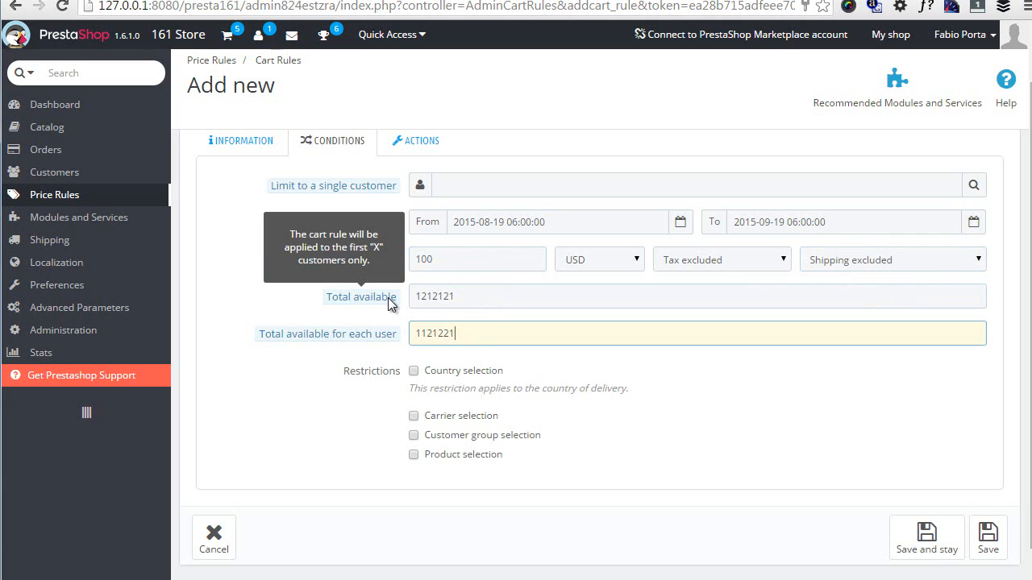
pyautogui.moveTo(355, 337)
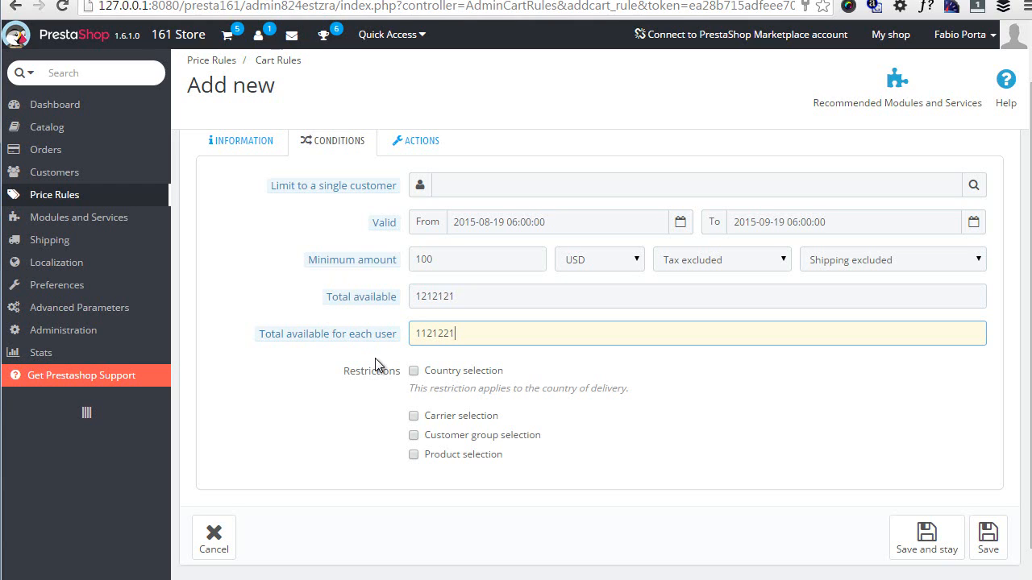
# Enable the product selection restriction and add a product selection block to it.
pyautogui.click(460, 456)
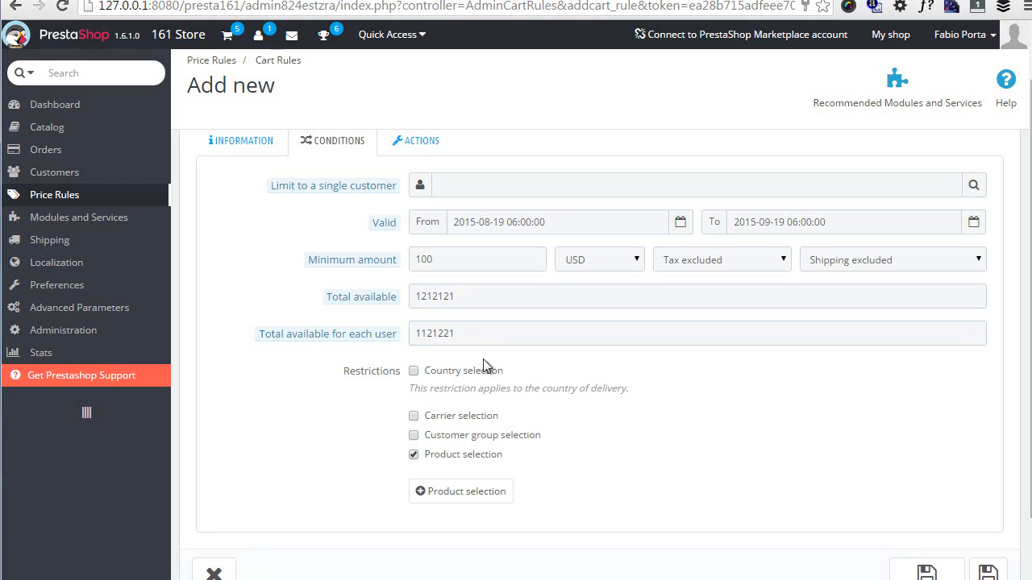
pyautogui.scroll(-1, 480, 366)
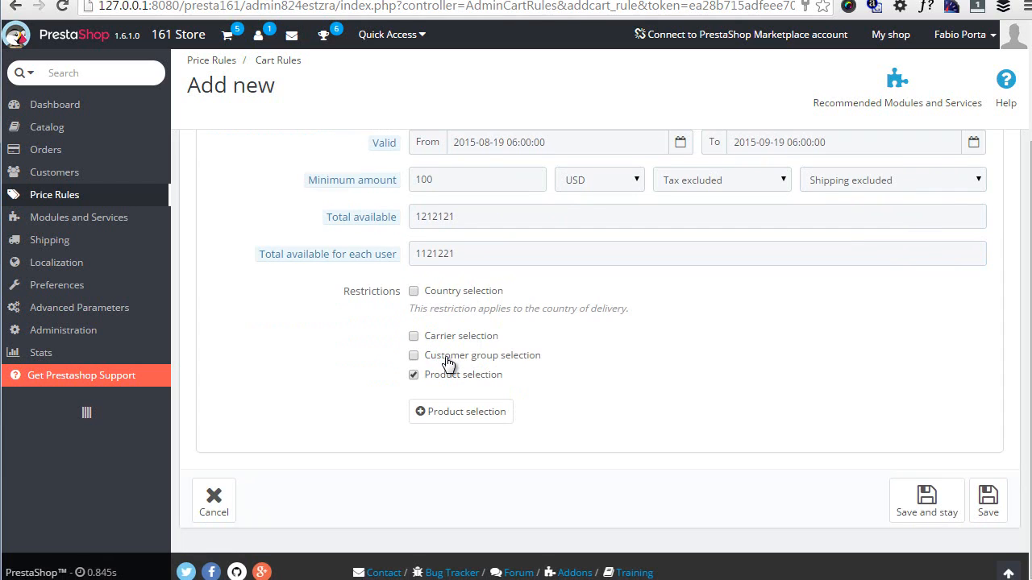
pyautogui.click(481, 416)
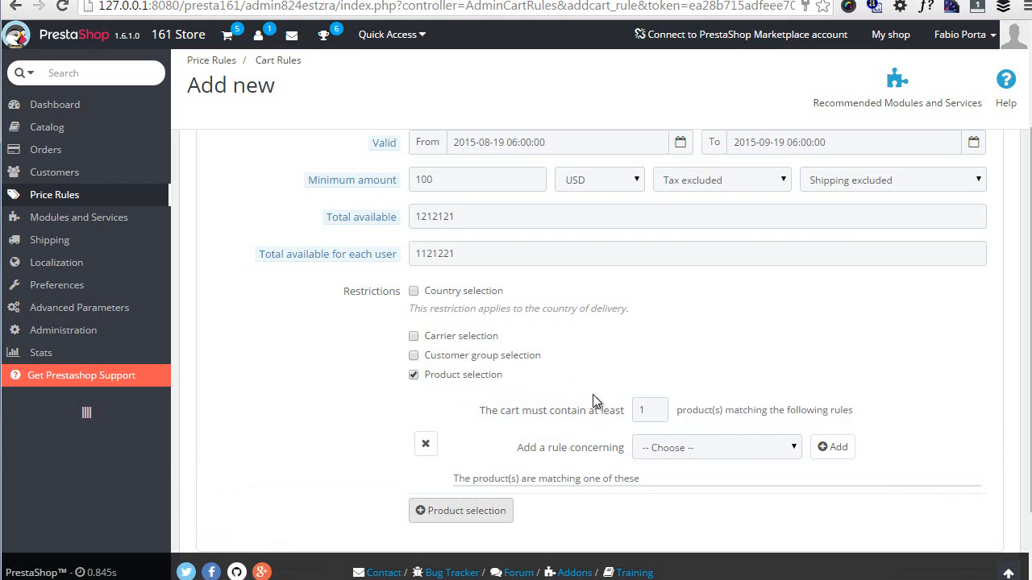
# Add a rule concerning Categories to the product selection block.
pyautogui.scroll(-1, 612, 415)
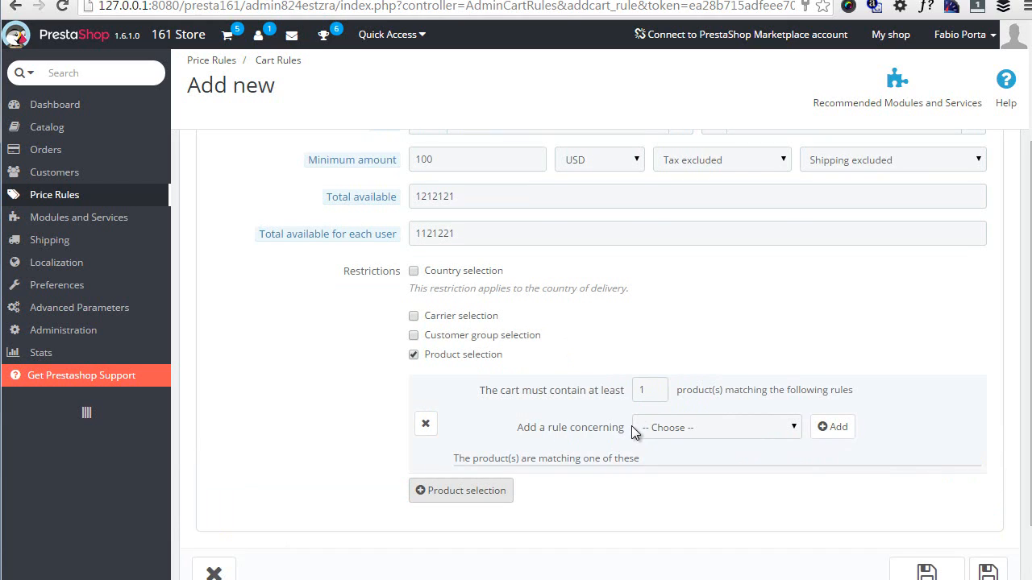
pyautogui.click(731, 429)
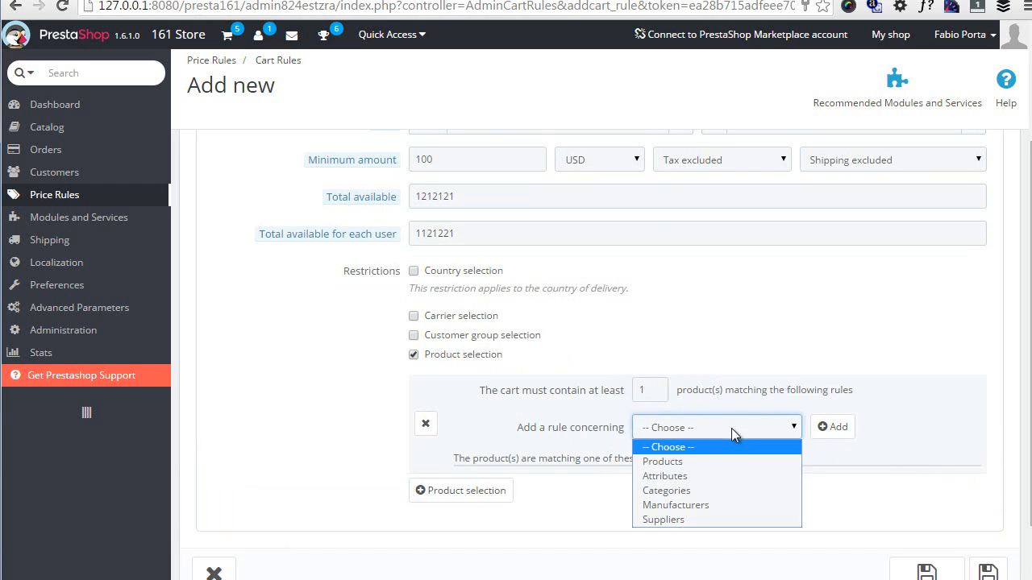
pyautogui.click(693, 490)
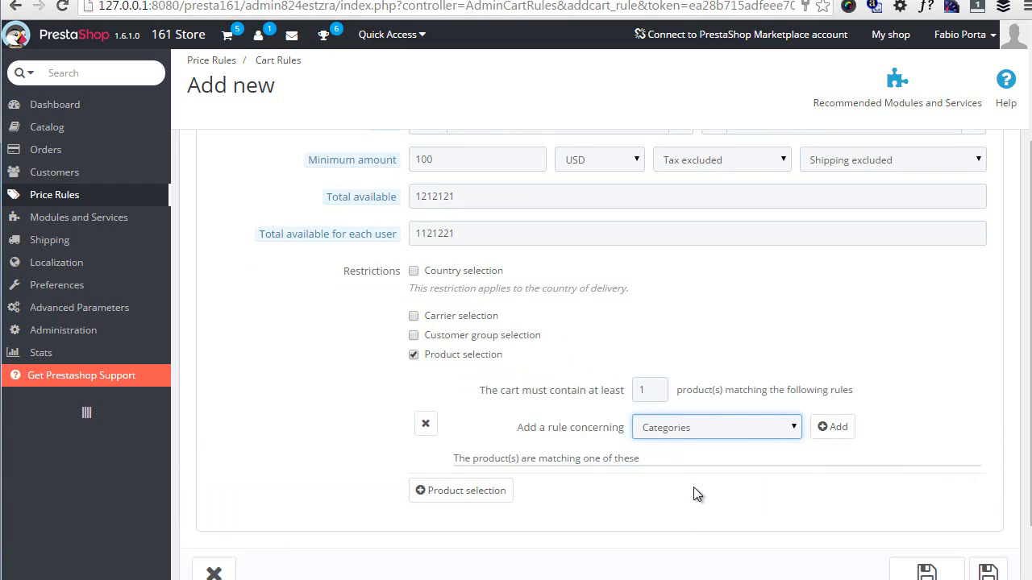
pyautogui.click(723, 433)
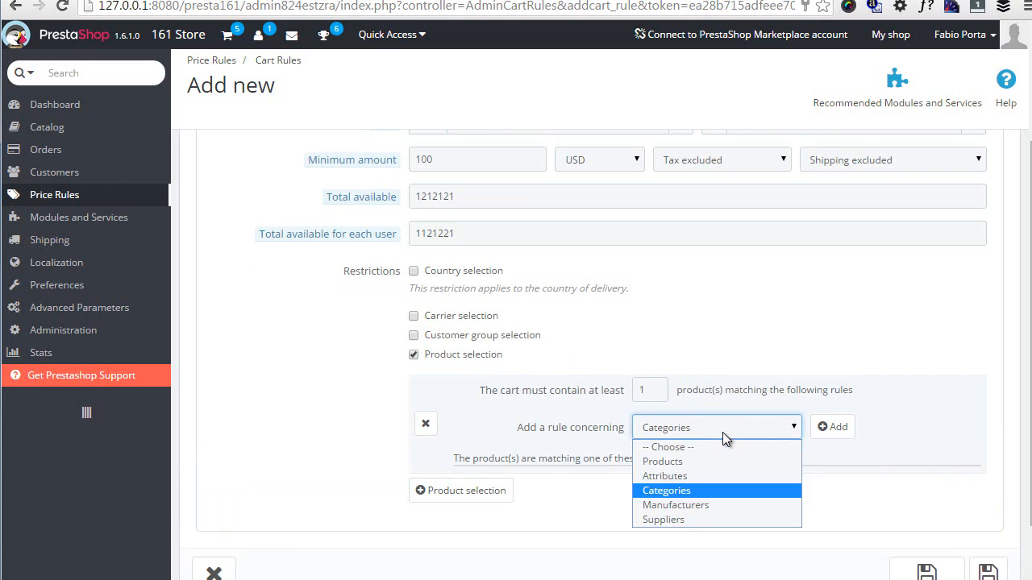
pyautogui.click(686, 490)
pyautogui.click(828, 438)
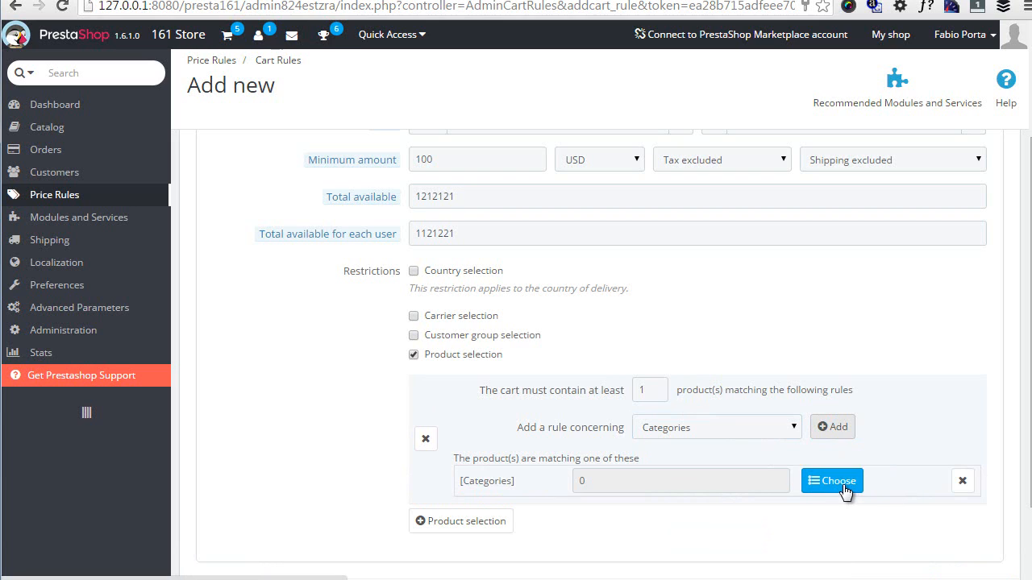
# Choose Dresses as the selected category for the categories rule.
pyautogui.click(838, 481)
pyautogui.click(319, 261)
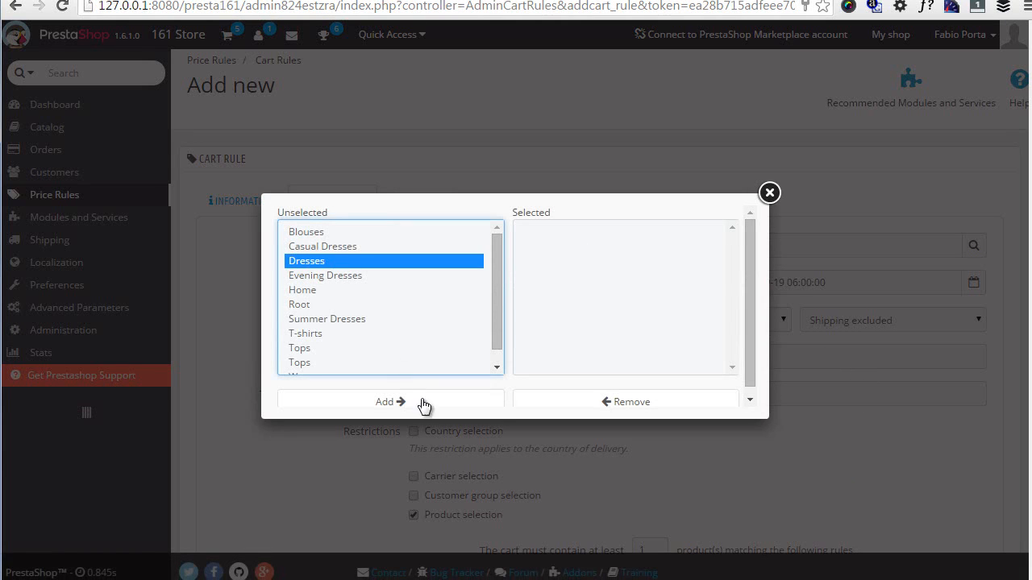
pyautogui.click(424, 403)
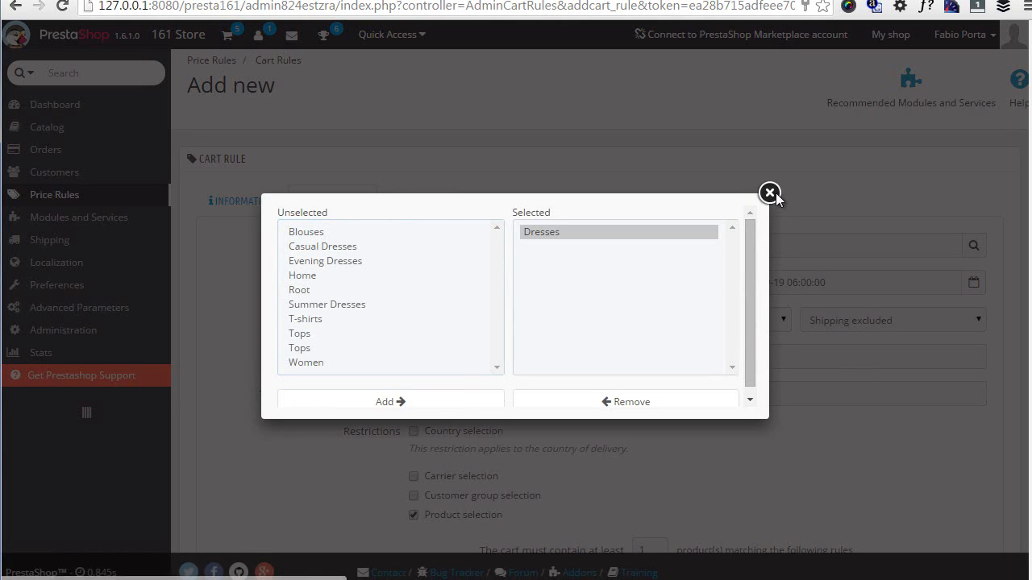
pyautogui.click(770, 193)
pyautogui.scroll(-3, 717, 296)
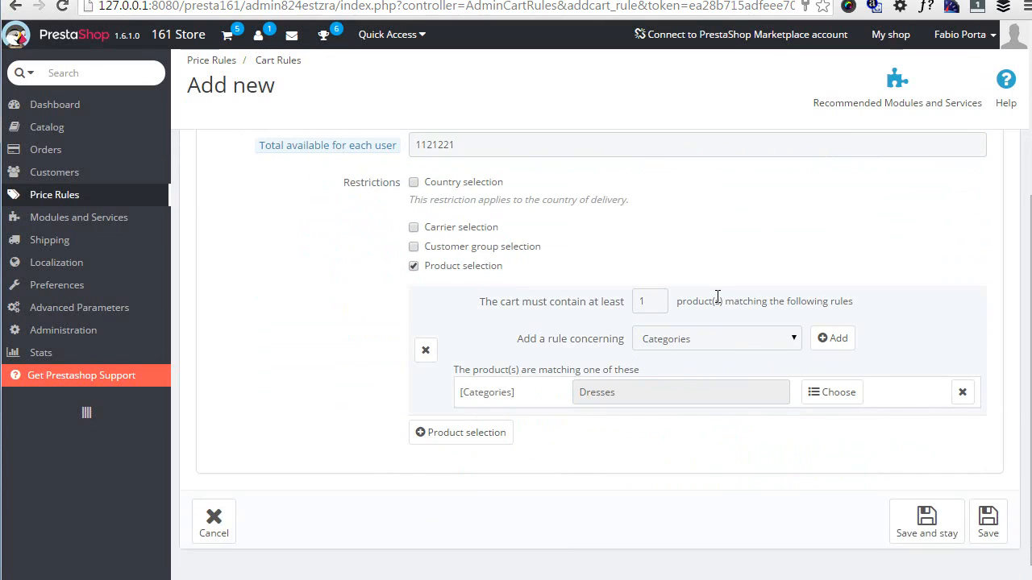
# Enable free shipping in the cart rule's actions.
pyautogui.scroll(3, 717, 296)
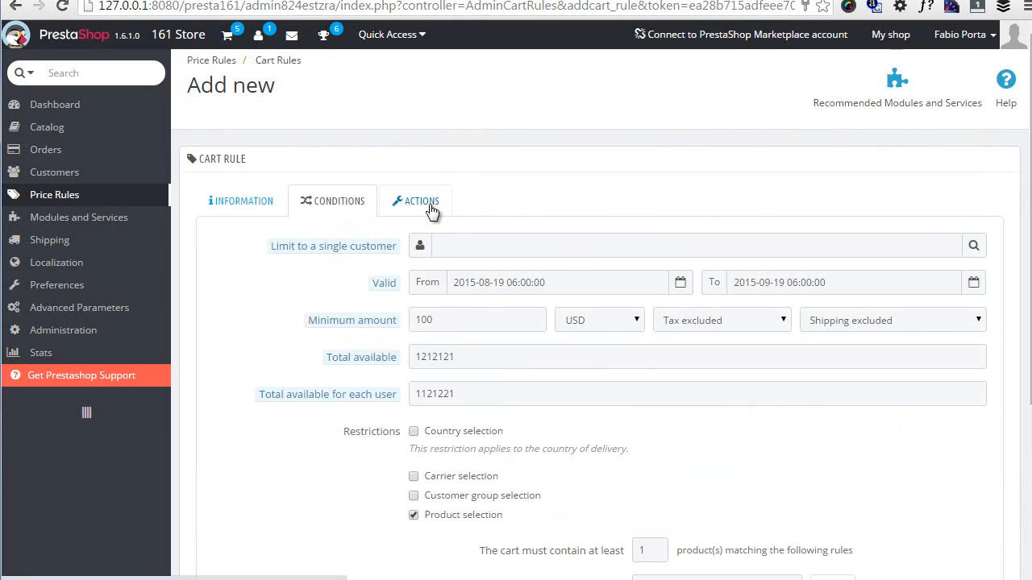
pyautogui.click(432, 208)
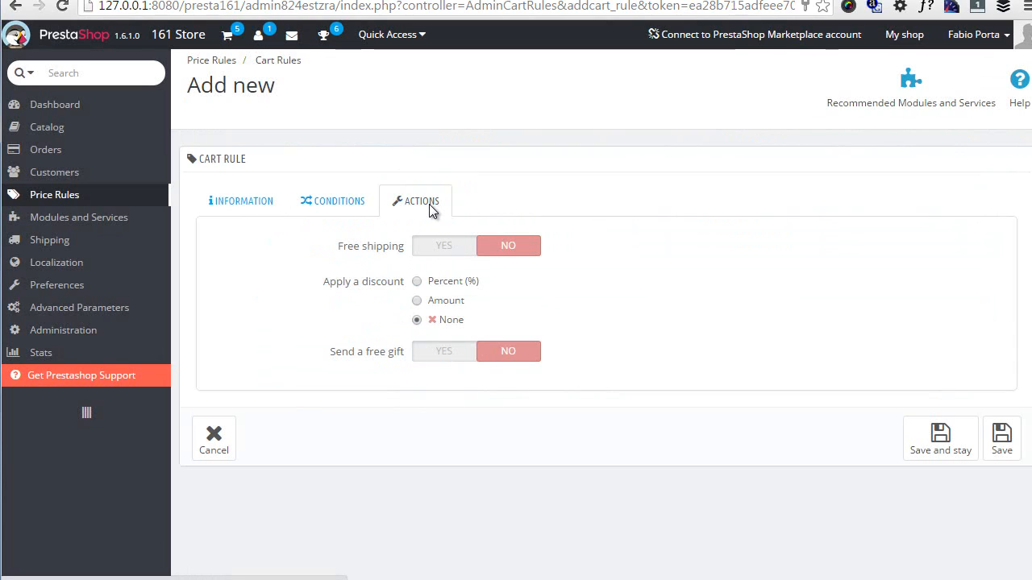
pyautogui.click(441, 250)
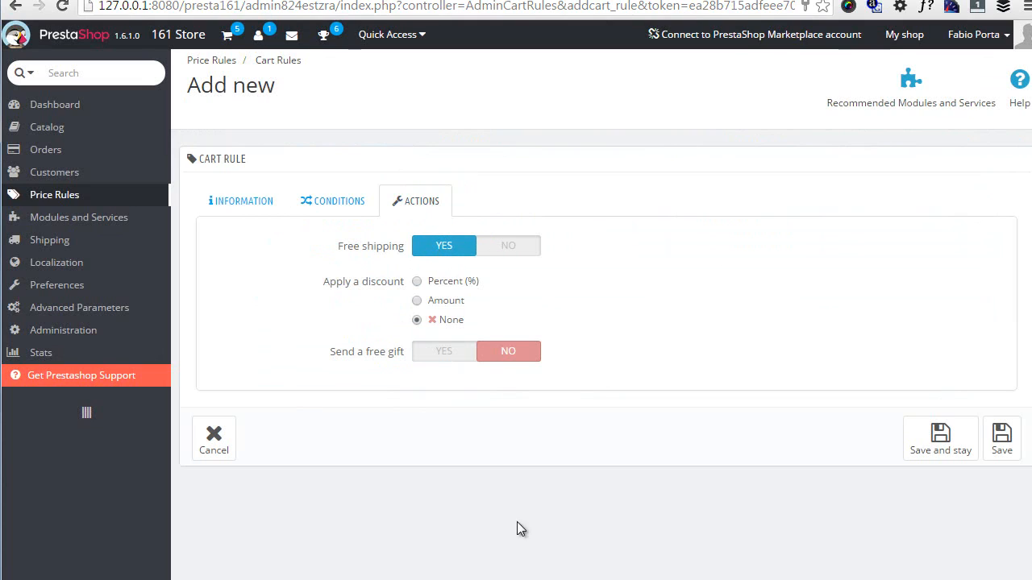
pyautogui.click(416, 282)
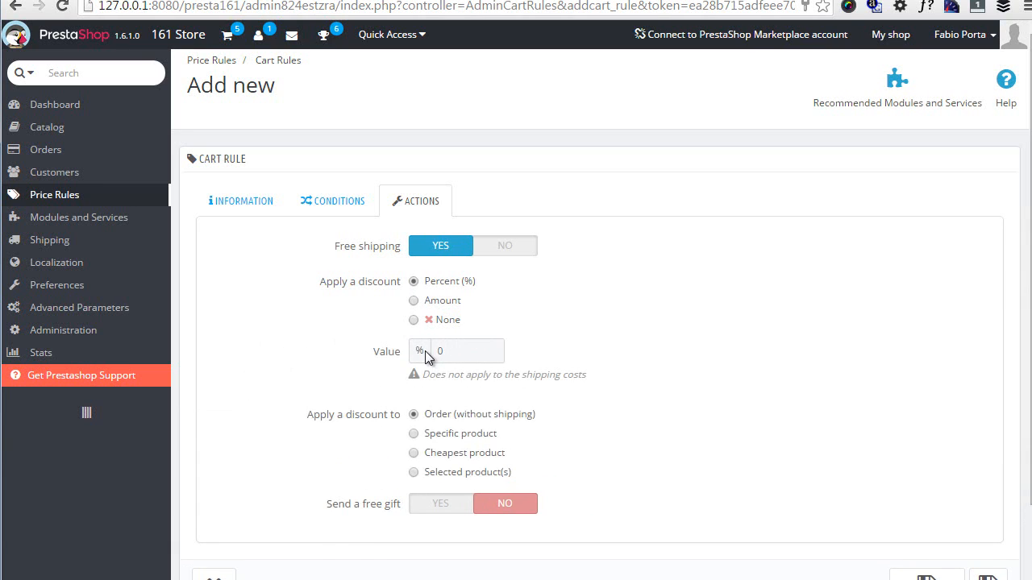
pyautogui.click(461, 351)
pyautogui.write('100')
pyautogui.moveTo(467, 352); pyautogui.dragTo(409, 321)
pyautogui.click(415, 301)
pyautogui.click(412, 322)
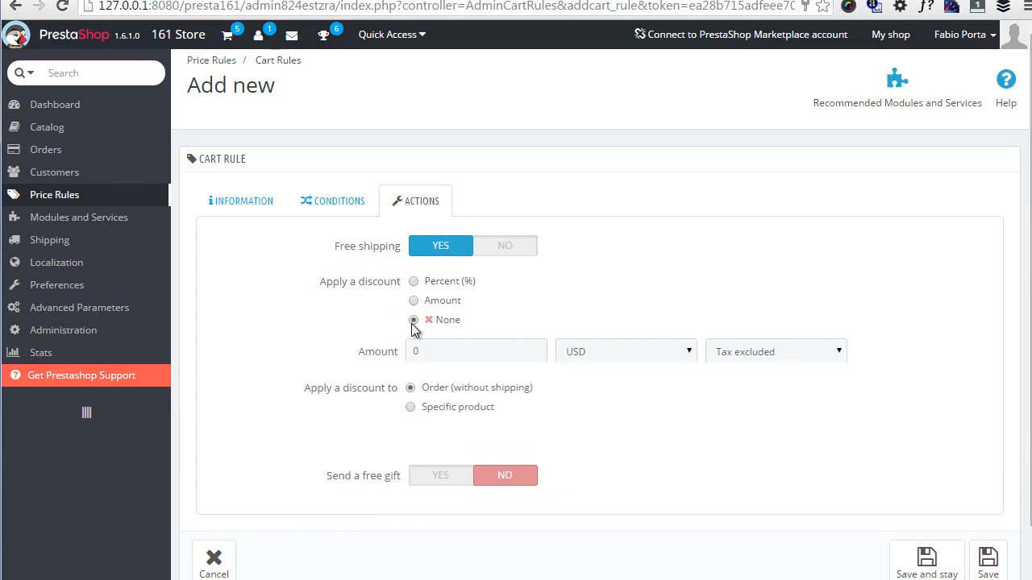
# Try an amount discount, going through its USD and EUR currency and tax options and applying it to a specific product.
pyautogui.click(415, 301)
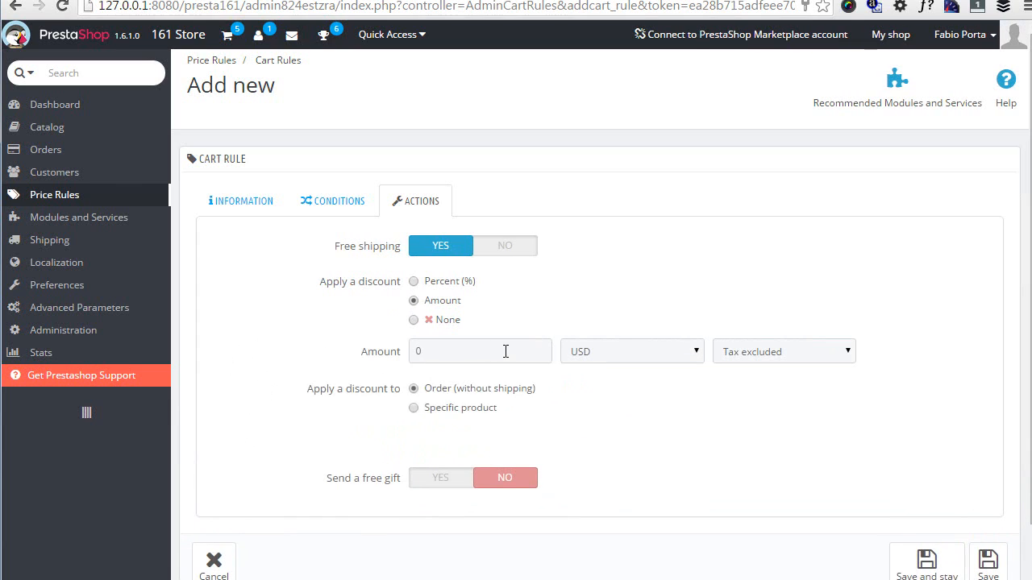
pyautogui.click(645, 354)
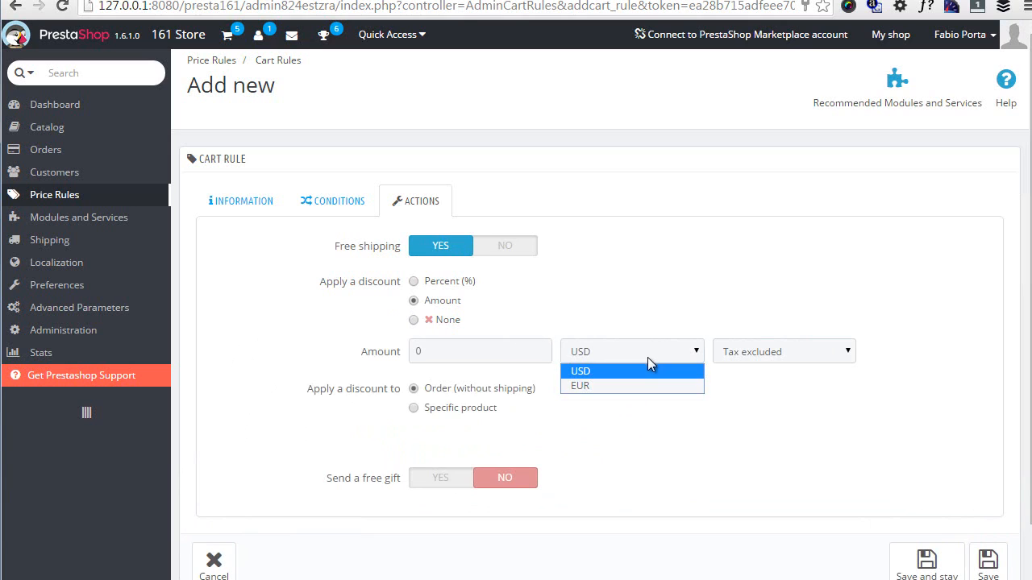
pyautogui.click(613, 385)
pyautogui.click(604, 355)
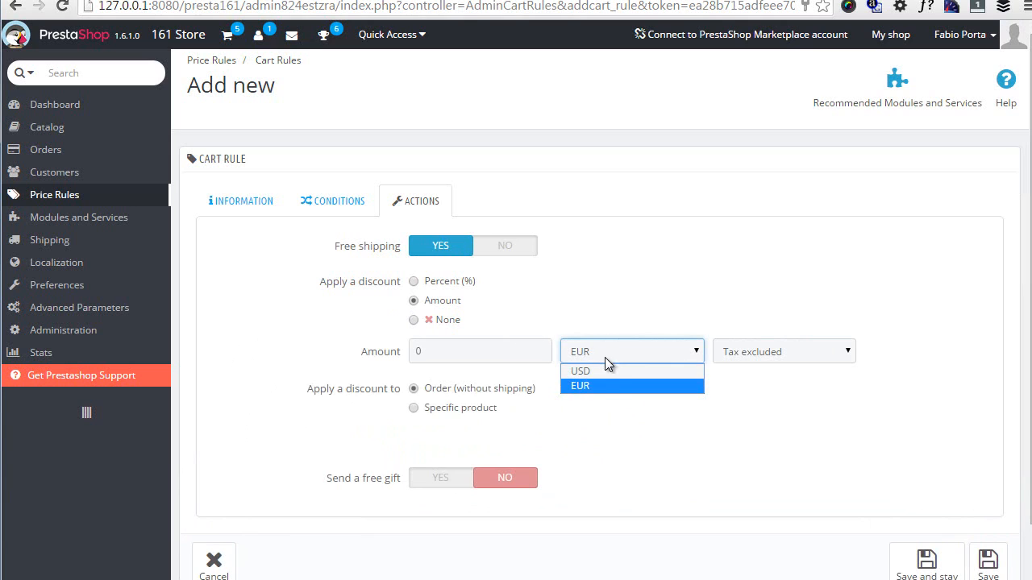
pyautogui.click(606, 371)
pyautogui.click(763, 355)
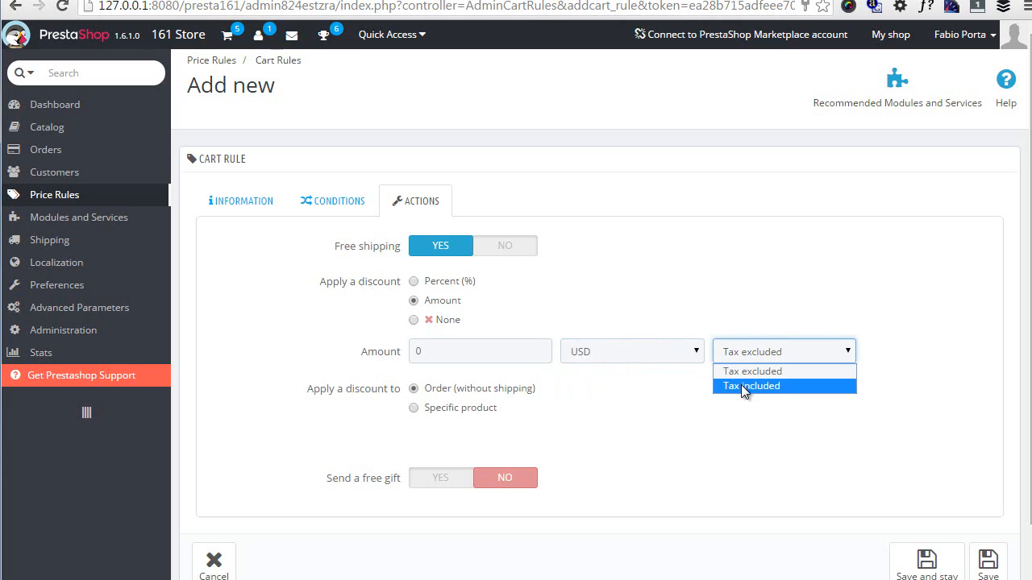
pyautogui.click(695, 415)
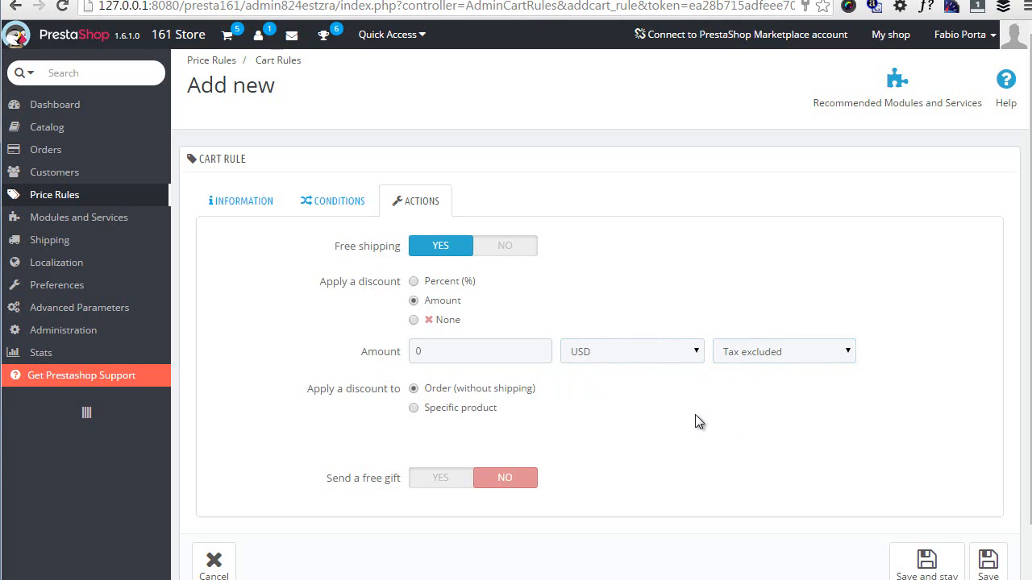
pyautogui.click(432, 410)
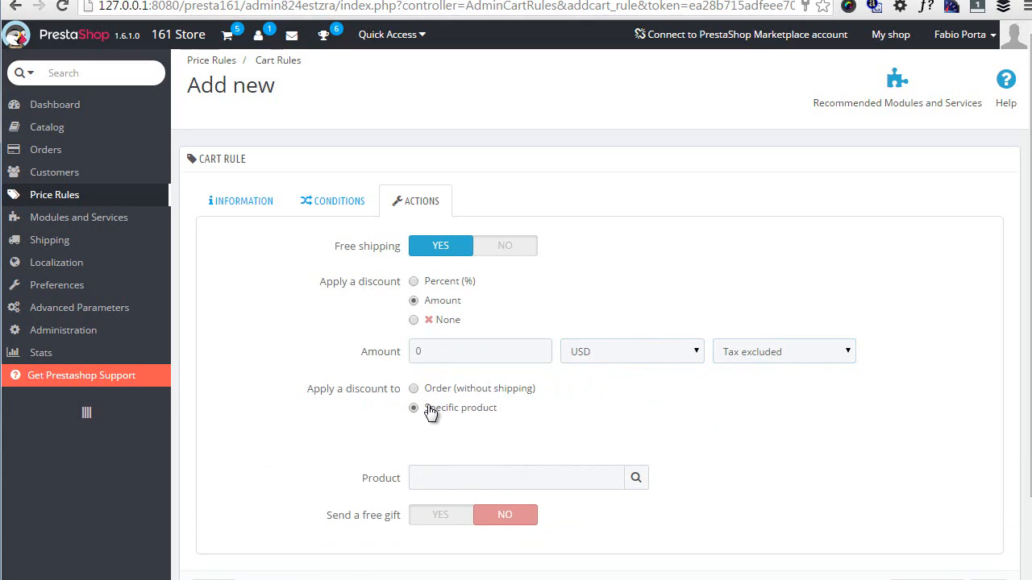
# Try a percent discount and switch its target between the order, specific product, cheapest product and selected products.
pyautogui.click(413, 282)
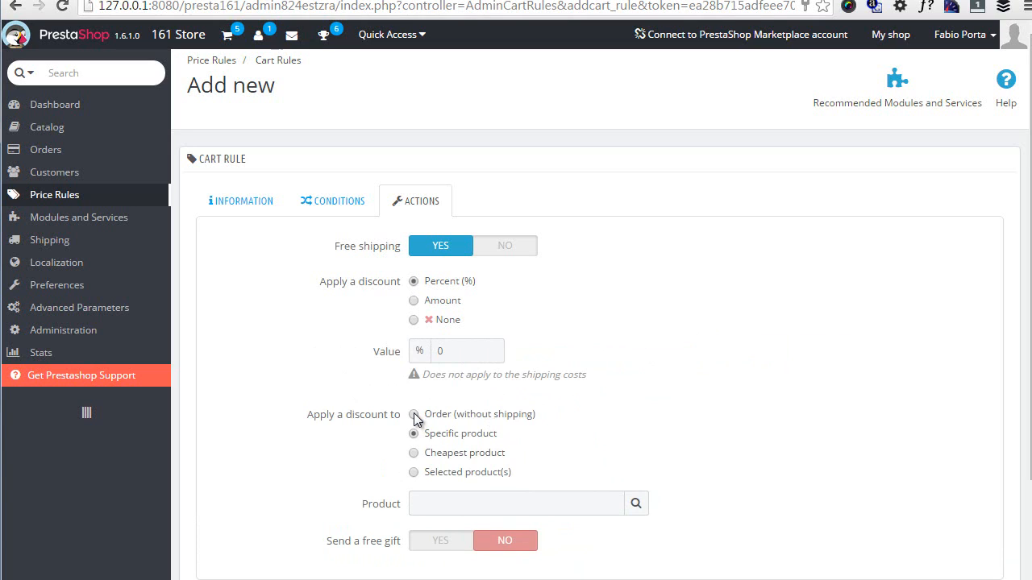
pyautogui.click(413, 416)
pyautogui.click(414, 434)
pyautogui.click(415, 453)
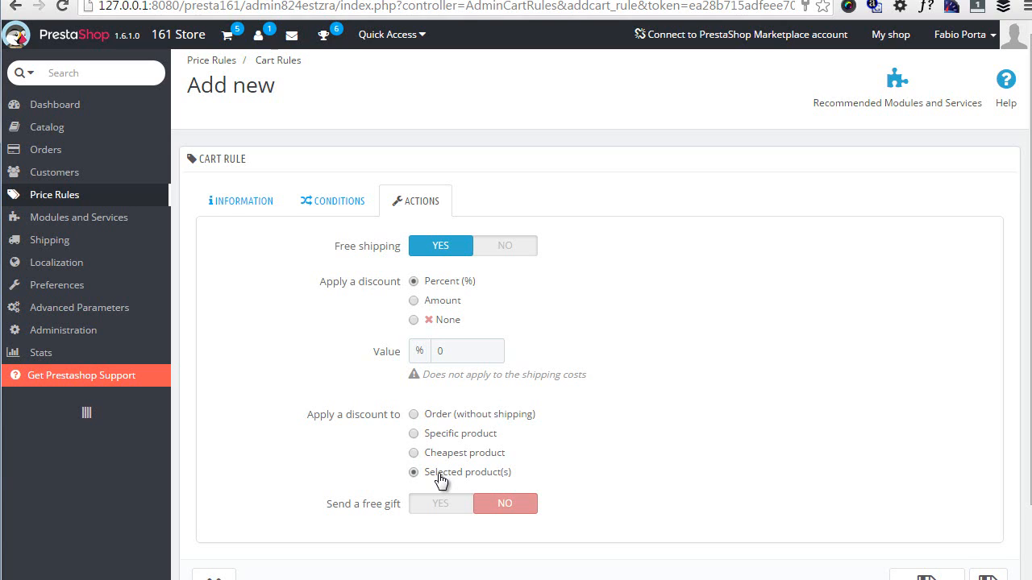
# Enable the free gift option to view its product search, and disable it again.
pyautogui.scroll(-1, 441, 480)
pyautogui.click(432, 443)
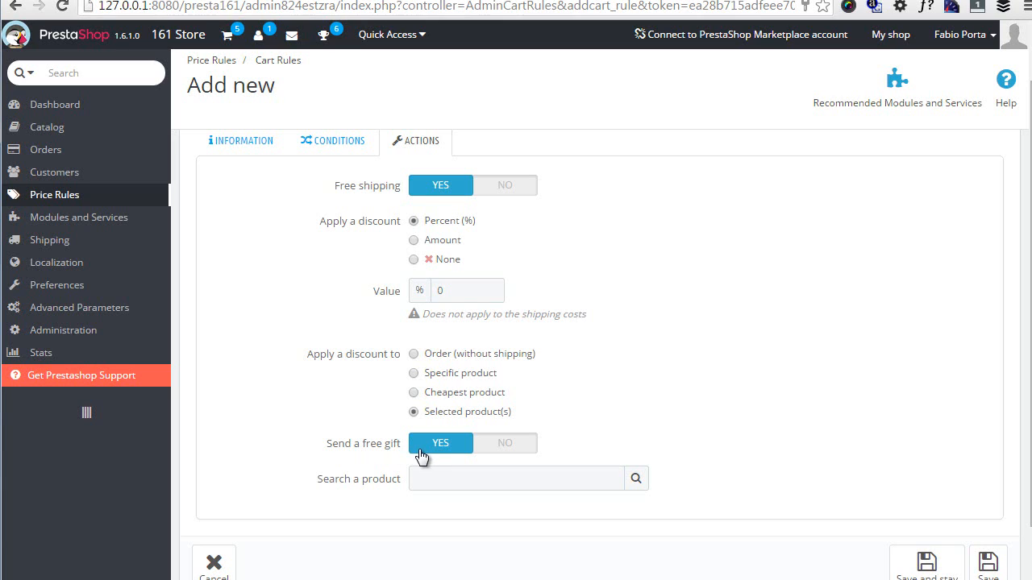
pyautogui.click(436, 482)
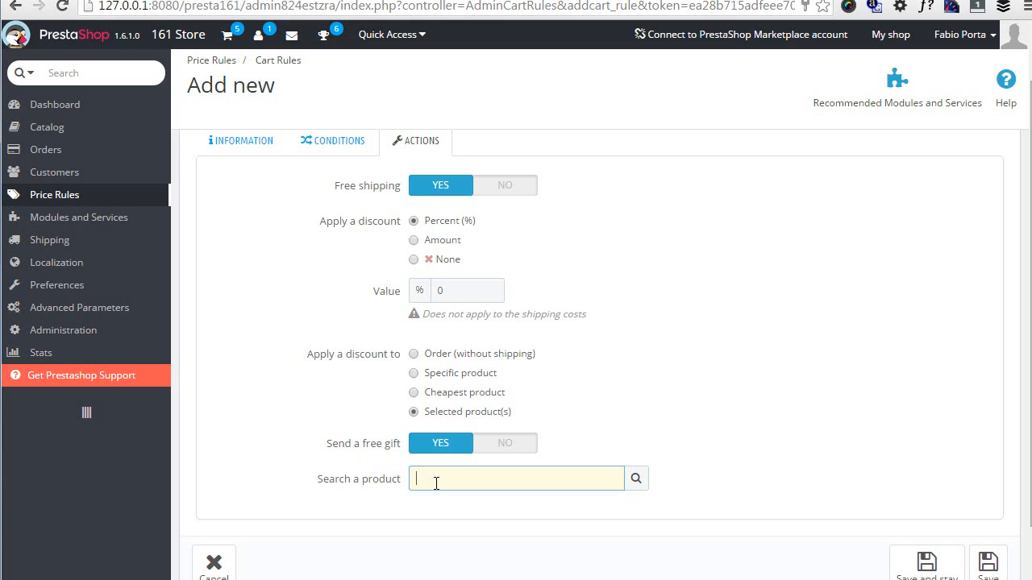
pyautogui.click(502, 445)
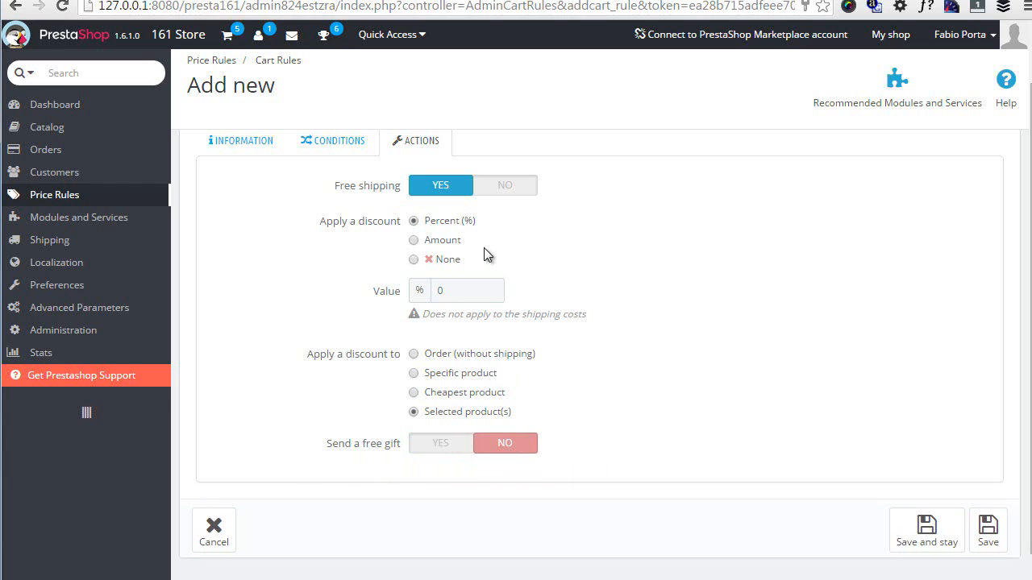
# Set the discount to None and save the cart rule while staying on its page.
pyautogui.click(436, 262)
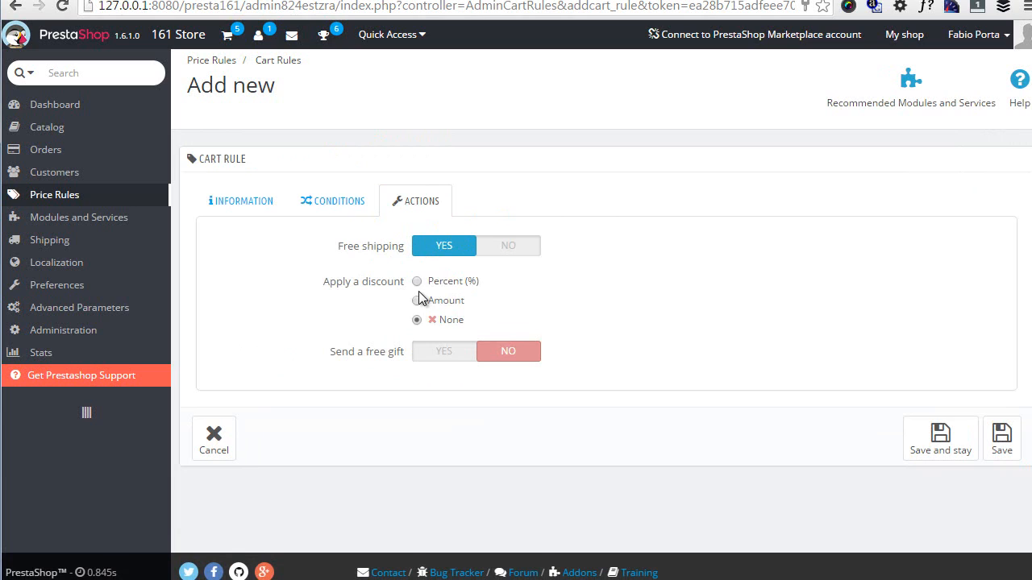
pyautogui.click(959, 437)
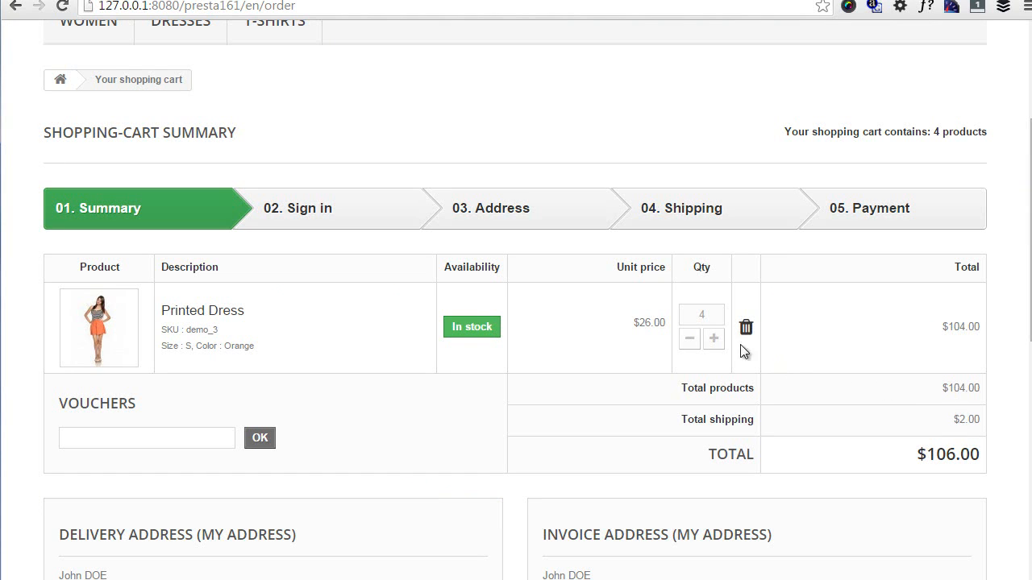
# Test the rule in the storefront cart by raising the Printed Dress quantity to 5 and lowering it to 3.
pyautogui.click(713, 341)
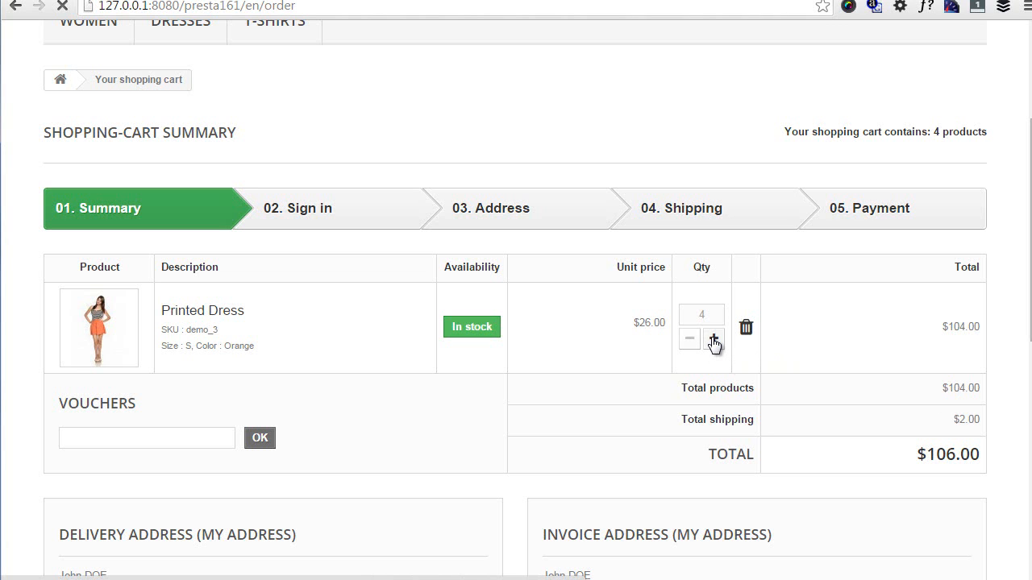
pyautogui.scroll(-3, 757, 290)
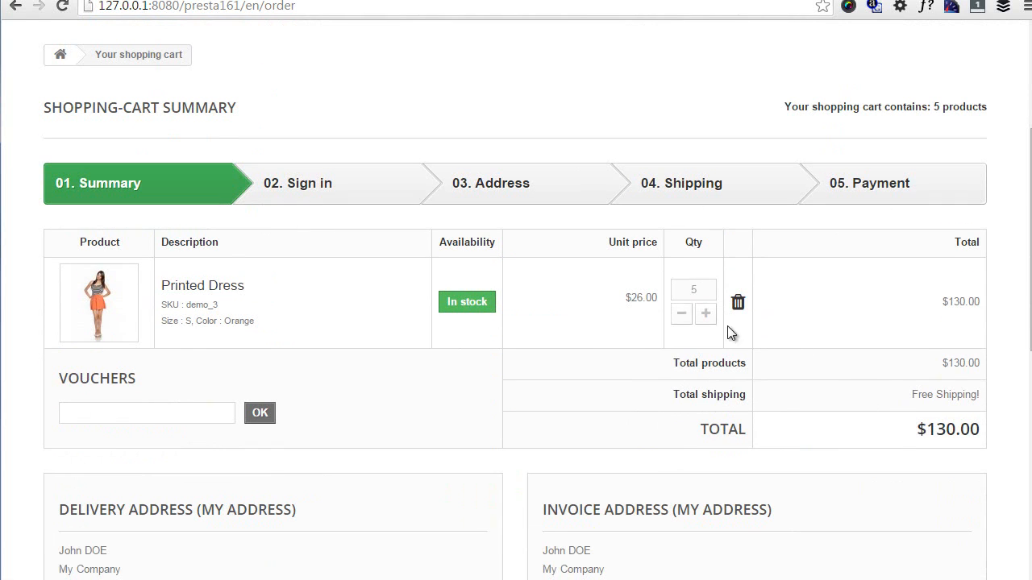
pyautogui.click(684, 315)
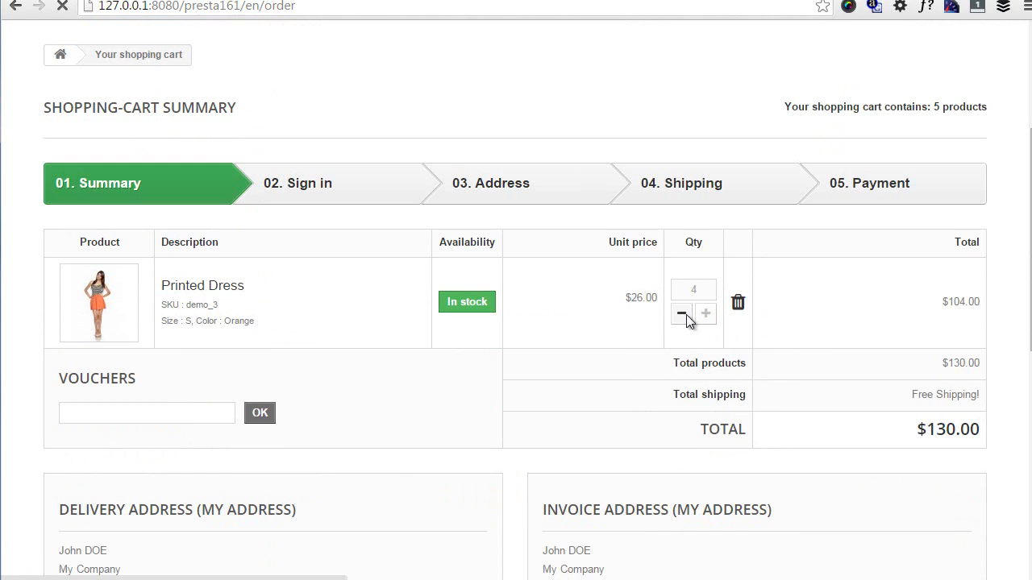
pyautogui.click(683, 316)
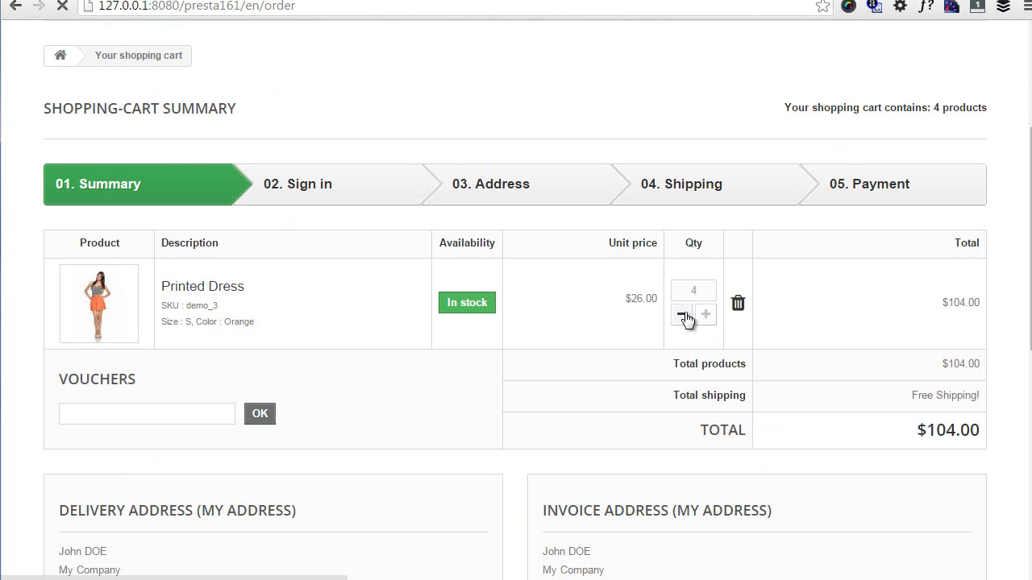
pyautogui.scroll(-3, 684, 318)
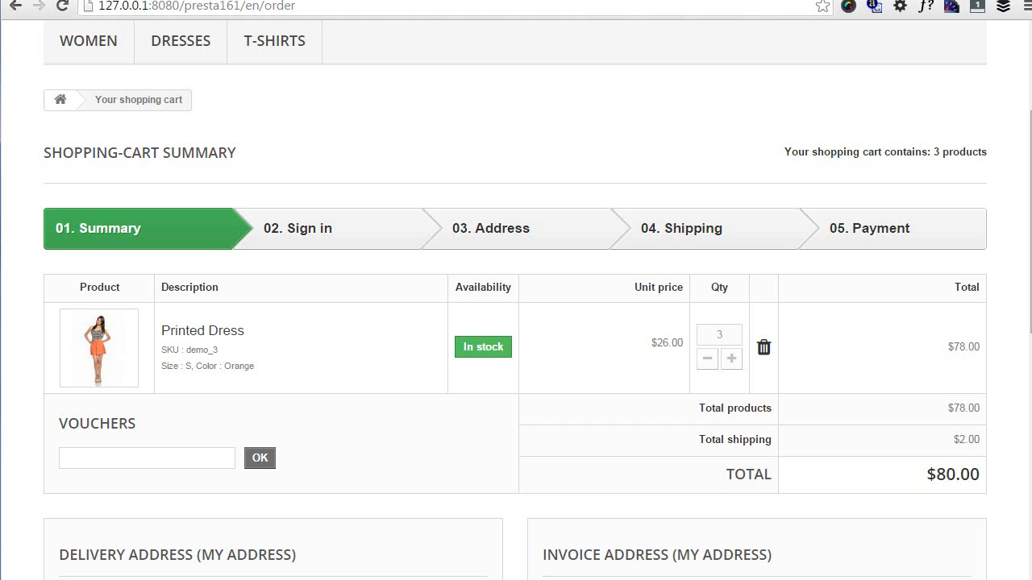
# Return to the back office's cart rules list and start a new cart rule.
pyautogui.click(89, 1)
pyautogui.moveTo(127, 195)
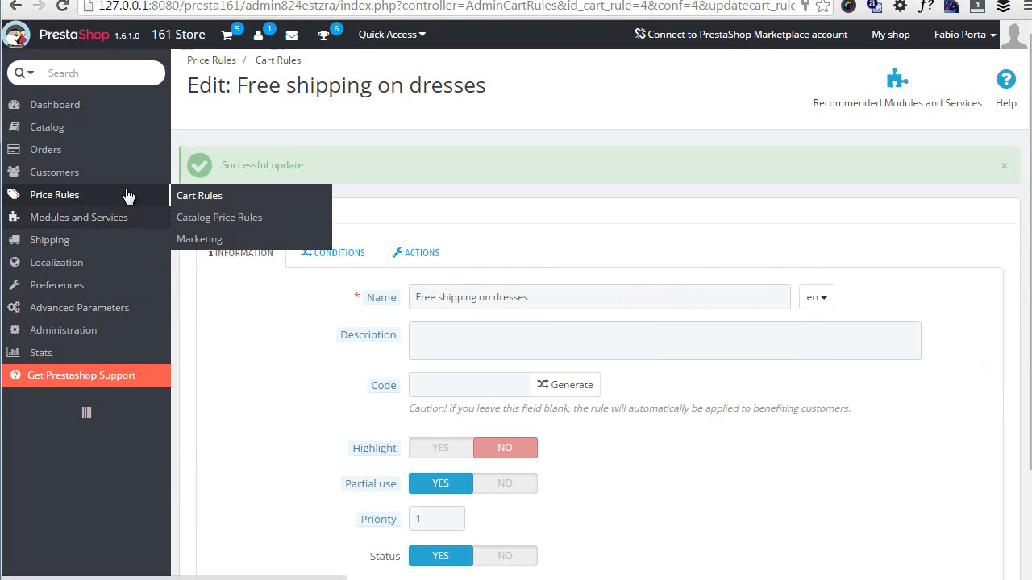
pyautogui.click(193, 201)
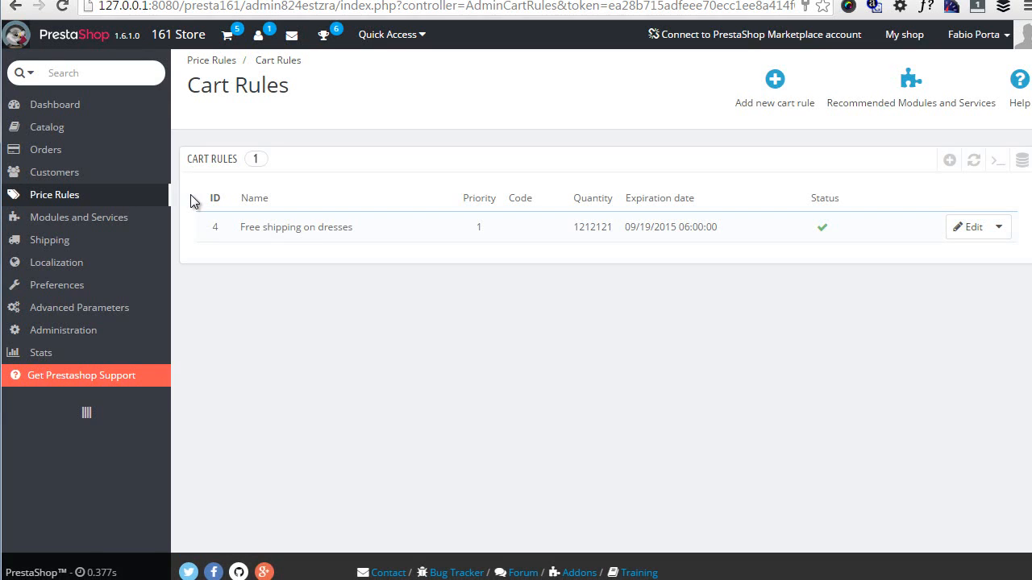
pyautogui.click(777, 102)
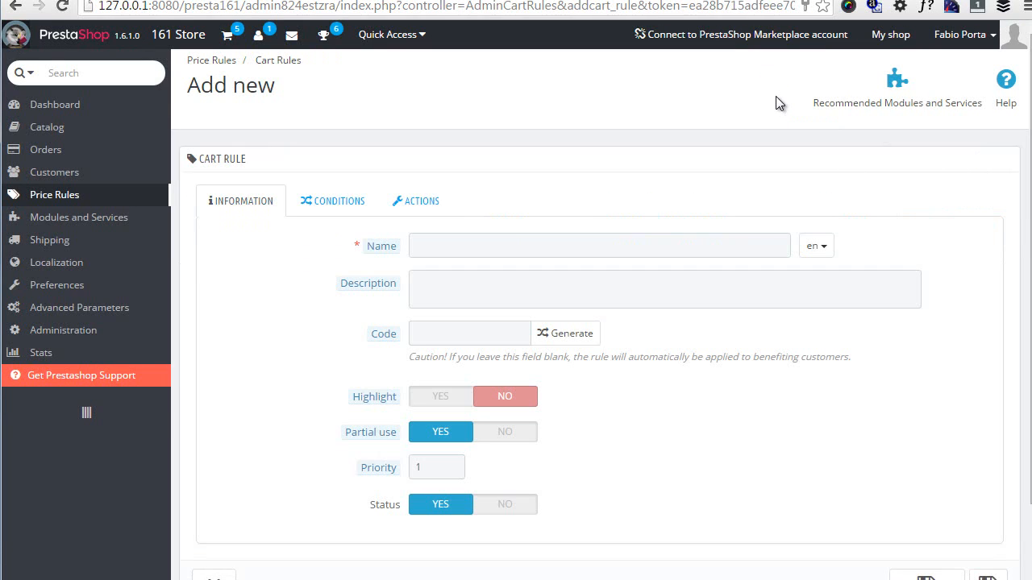
# Name the cart rule "Discount For" plus the customer's first name and generate a voucher code for it.
pyautogui.click(482, 251)
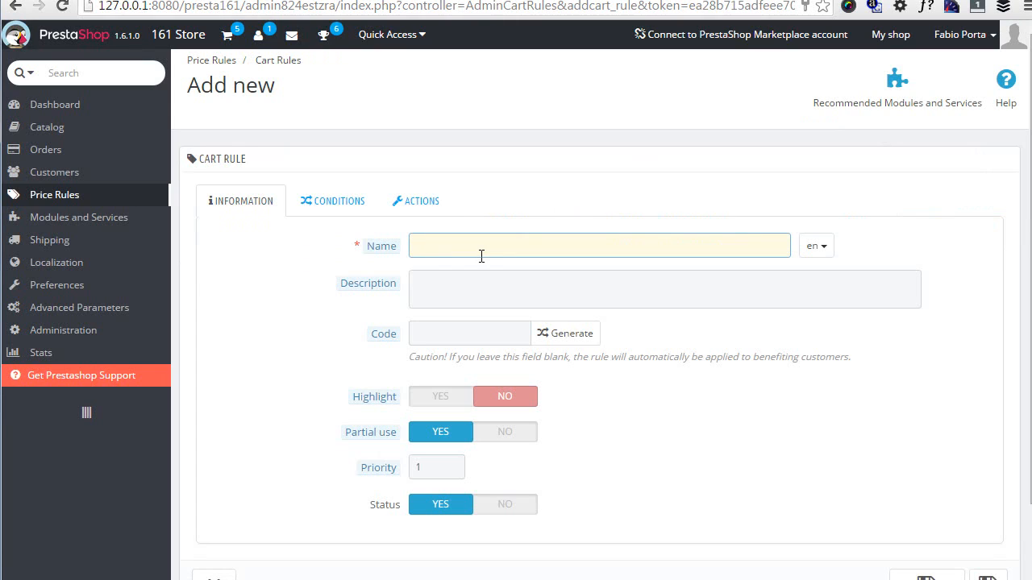
pyautogui.write('Discount For John')
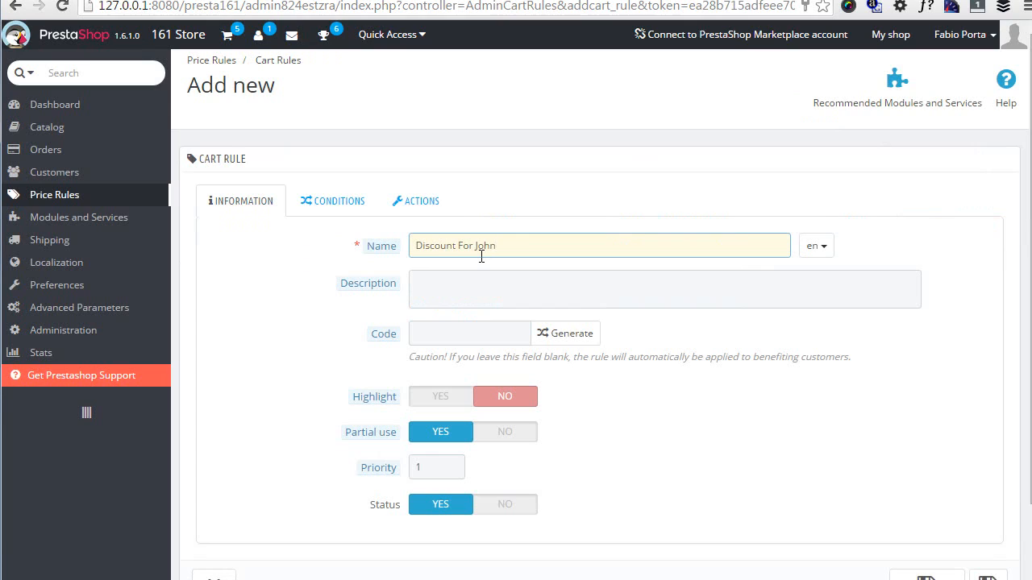
pyautogui.click(555, 345)
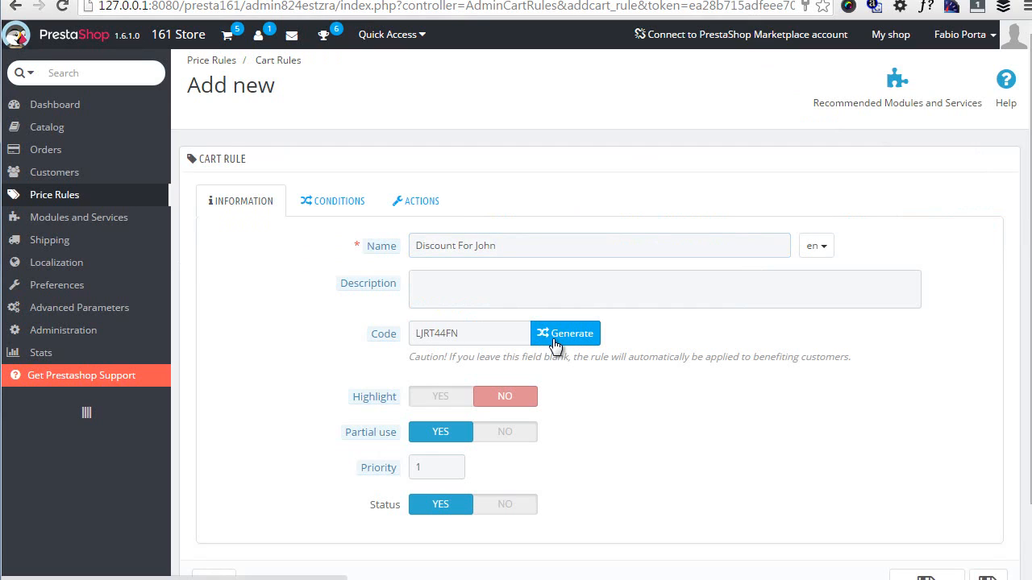
pyautogui.moveTo(386, 400)
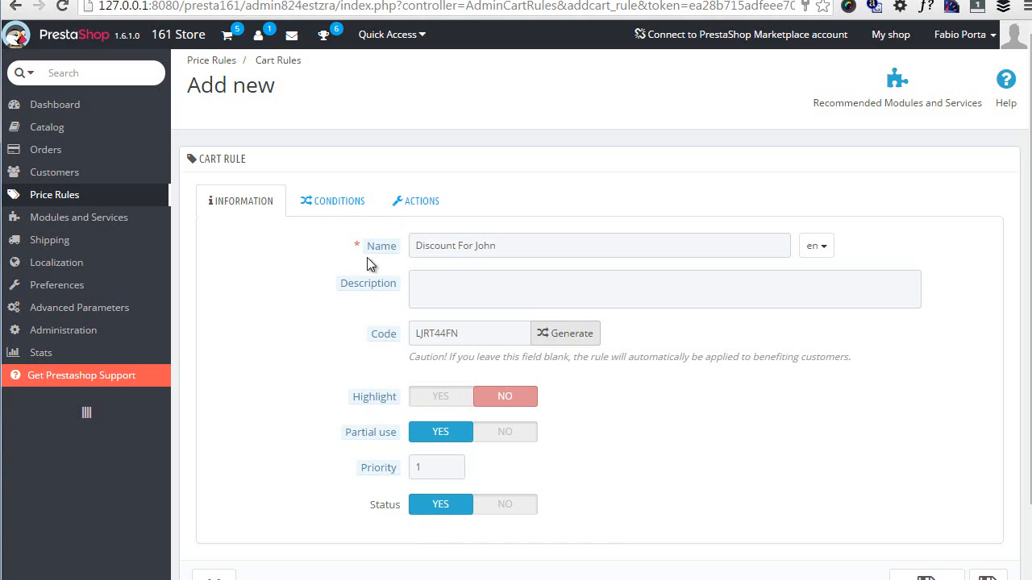
# Limit the cart rule to a single customer by searching for the customer's first name and selecting the match.
pyautogui.click(329, 211)
pyautogui.click(451, 252)
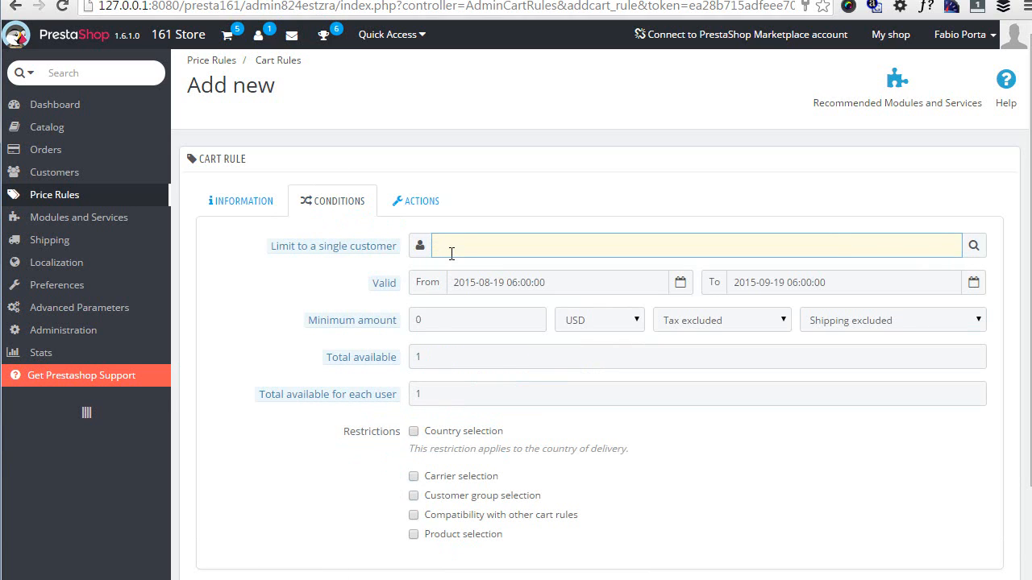
pyautogui.write('john')
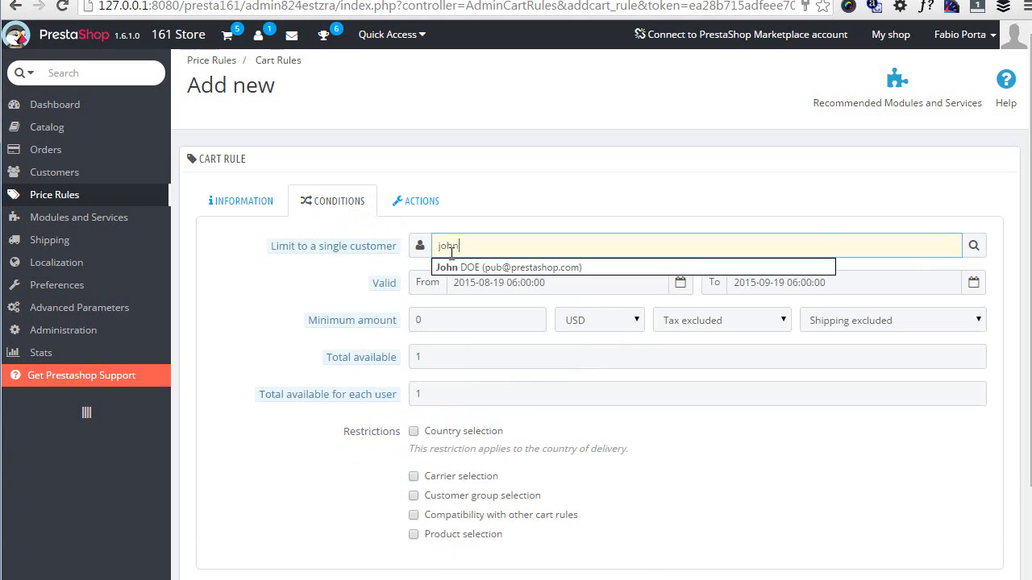
pyautogui.click(476, 269)
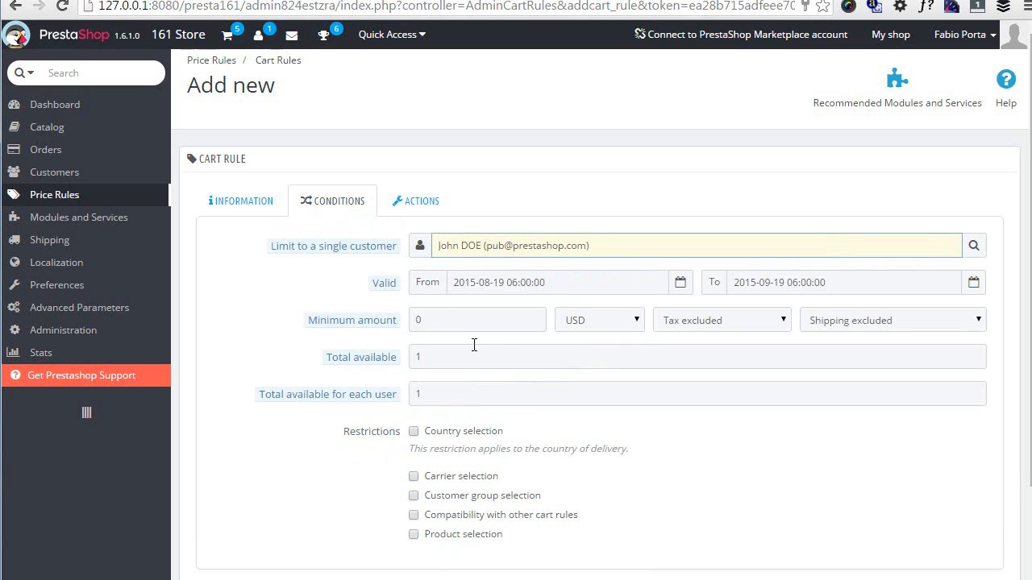
# Give the cart rule a 10 percent discount on the order and save it while staying on its page.
pyautogui.click(411, 202)
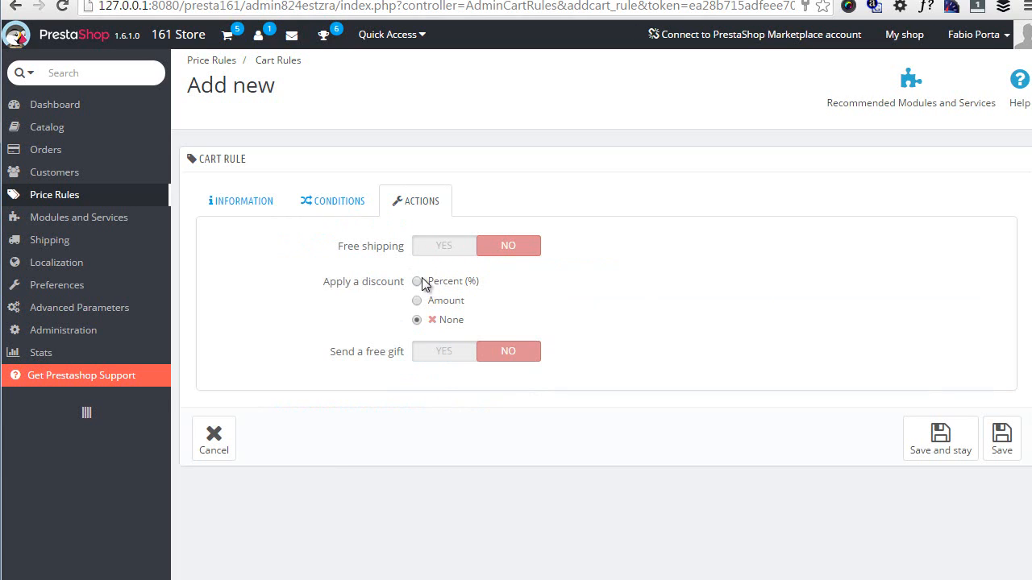
pyautogui.click(417, 282)
pyautogui.doubleClick(466, 352)
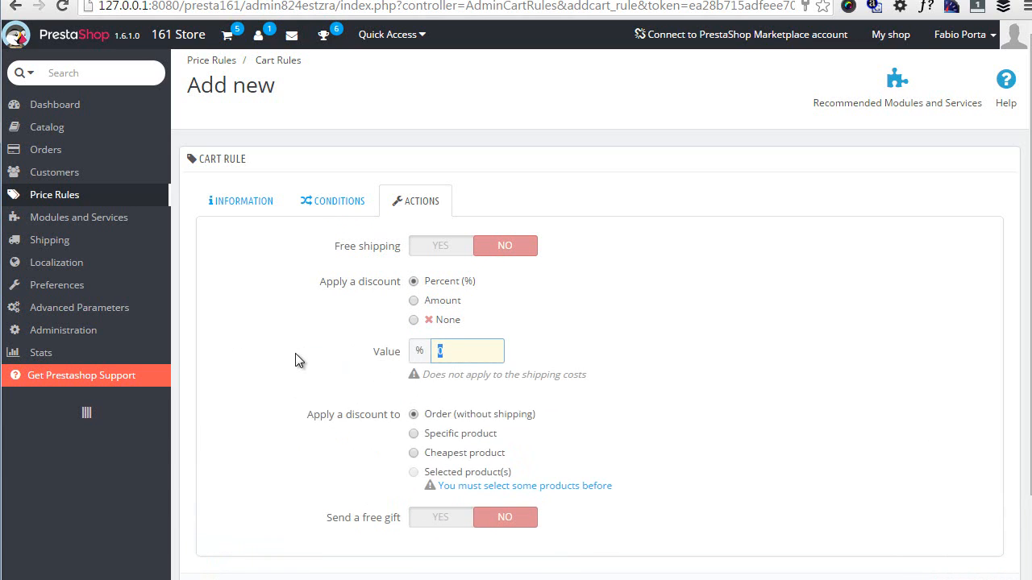
pyautogui.write('10')
pyautogui.scroll(-1, 613, 370)
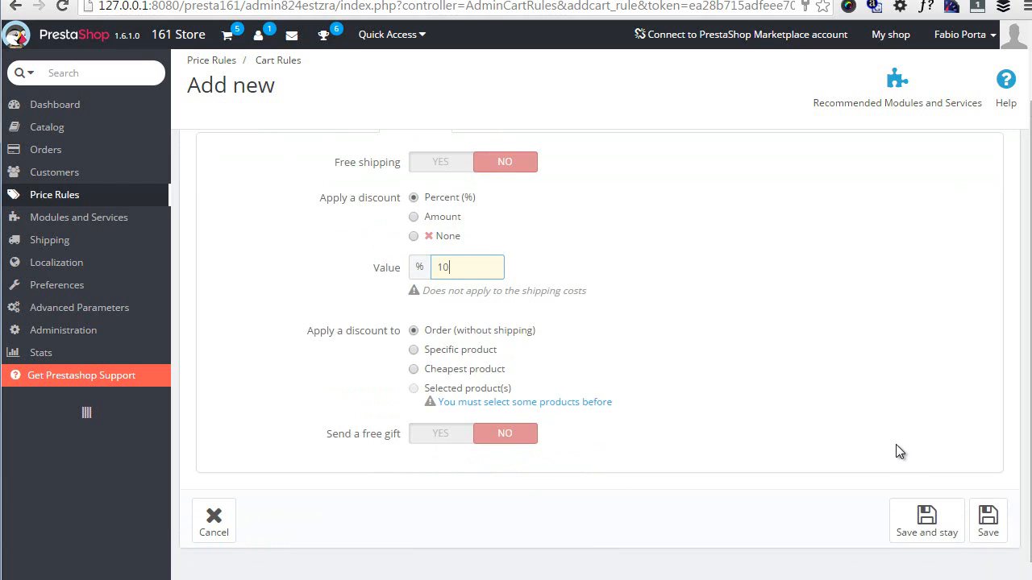
pyautogui.click(920, 510)
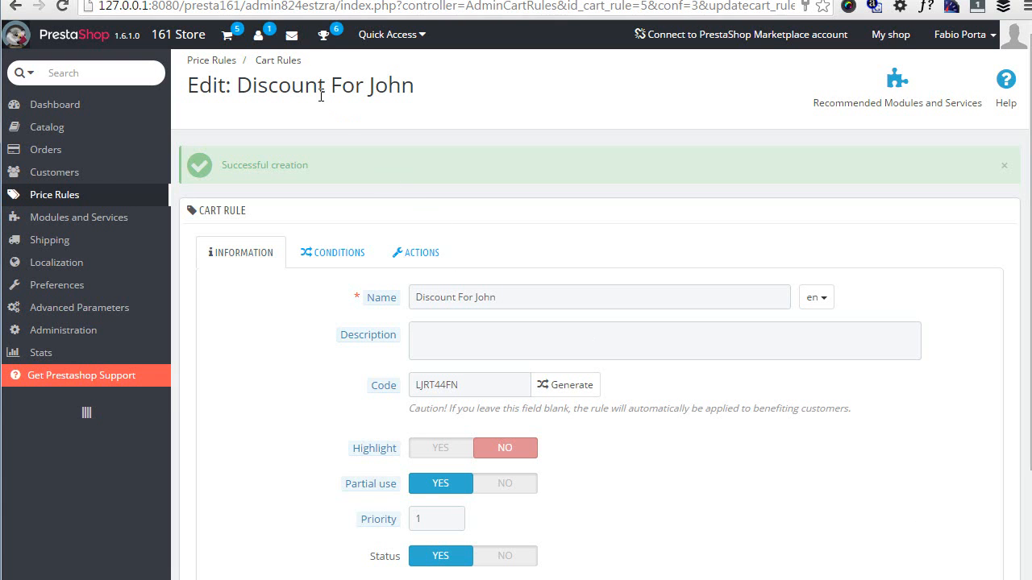
# Look over the storefront cart with its voucher field, and copy the voucher code from the saved cart rule.
pyautogui.hotkey('ctrl', 'Tab')
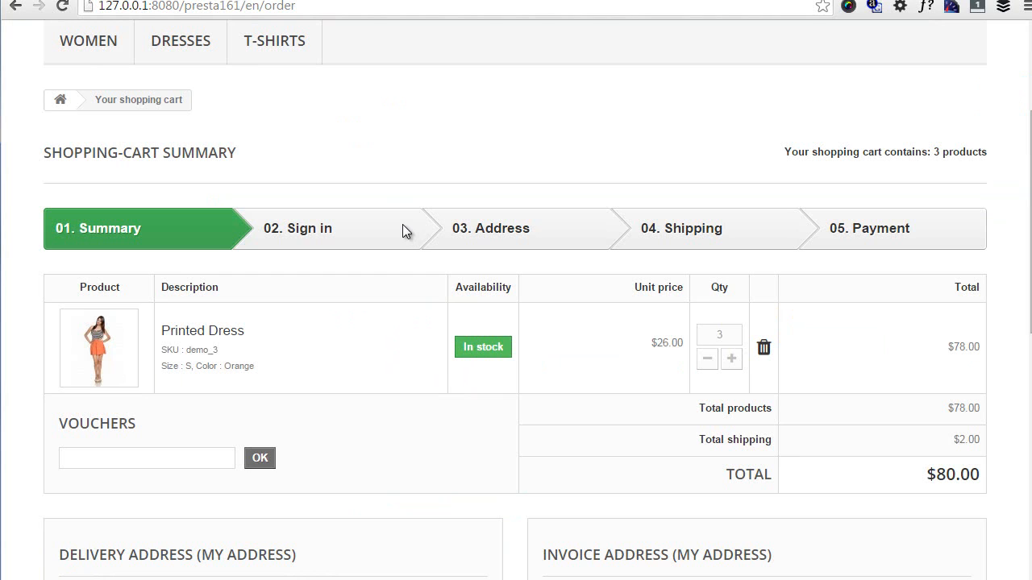
pyautogui.scroll(-3, 425, 358)
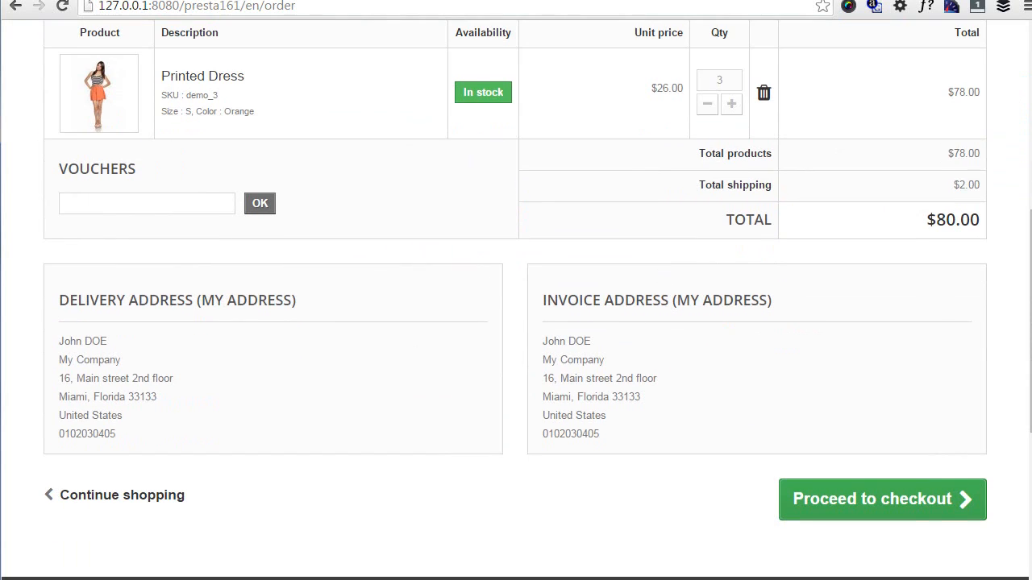
pyautogui.hotkey('ctrl', 'shift', 'Tab')
pyautogui.doubleClick(475, 385)
pyautogui.hotkey('ctrl', 'c')
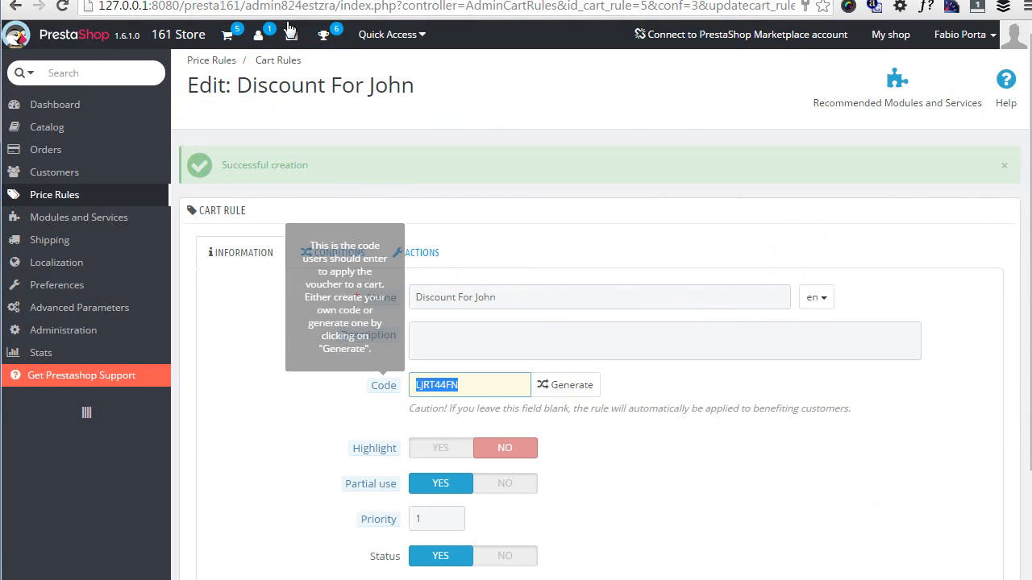
# Apply the copied voucher code to the storefront cart containing three Printed Dresses and check the cart totals.
pyautogui.hotkey('ctrl', 'Tab')
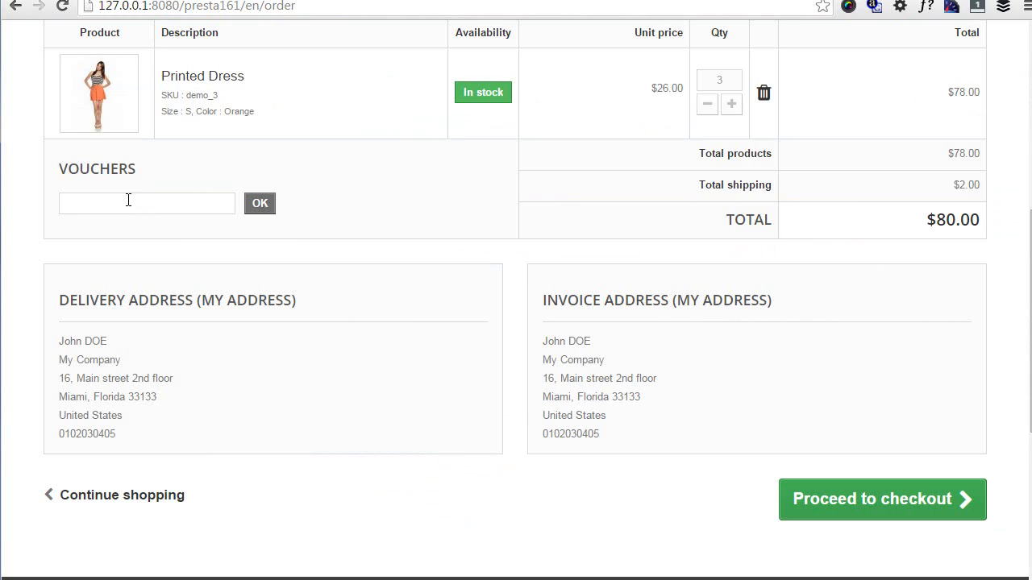
pyautogui.click(128, 200)
pyautogui.hotkey('ctrl', 'v')
pyautogui.click(265, 206)
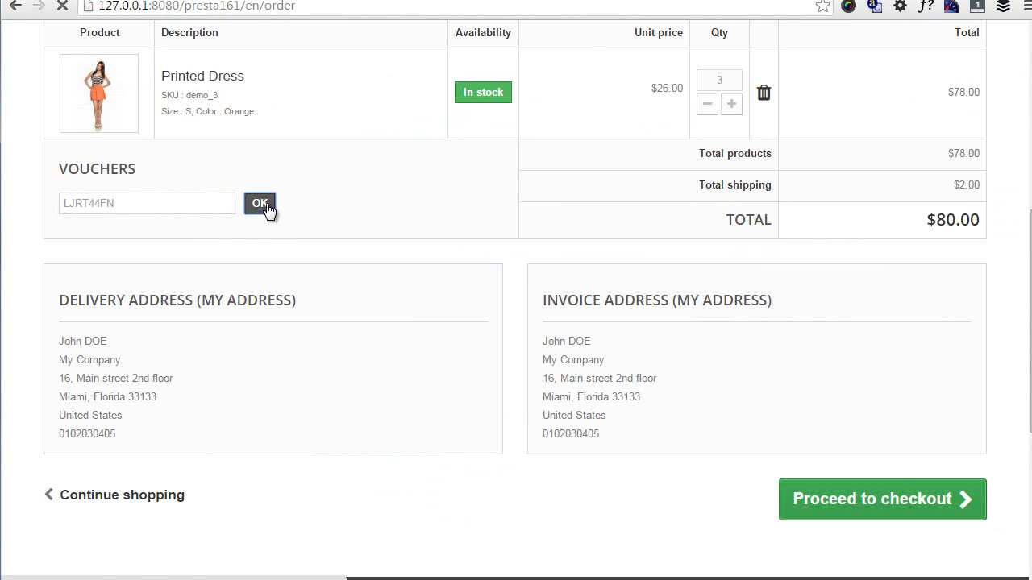
pyautogui.scroll(-3, 265, 207)
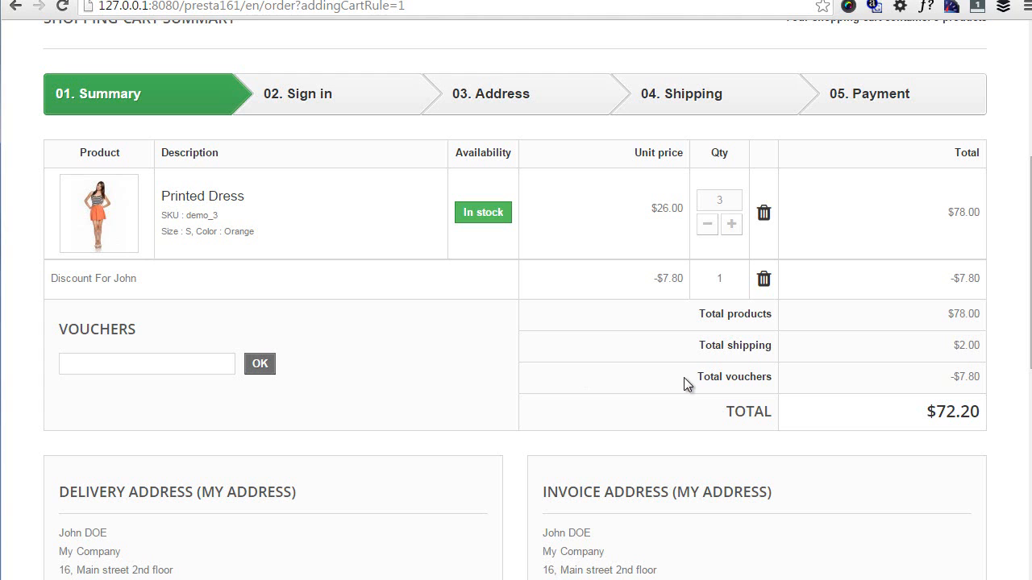
# Open the vouchers list in the signed-in customer's storefront account and copy the listed voucher code.
pyautogui.scroll(4, 702, 346)
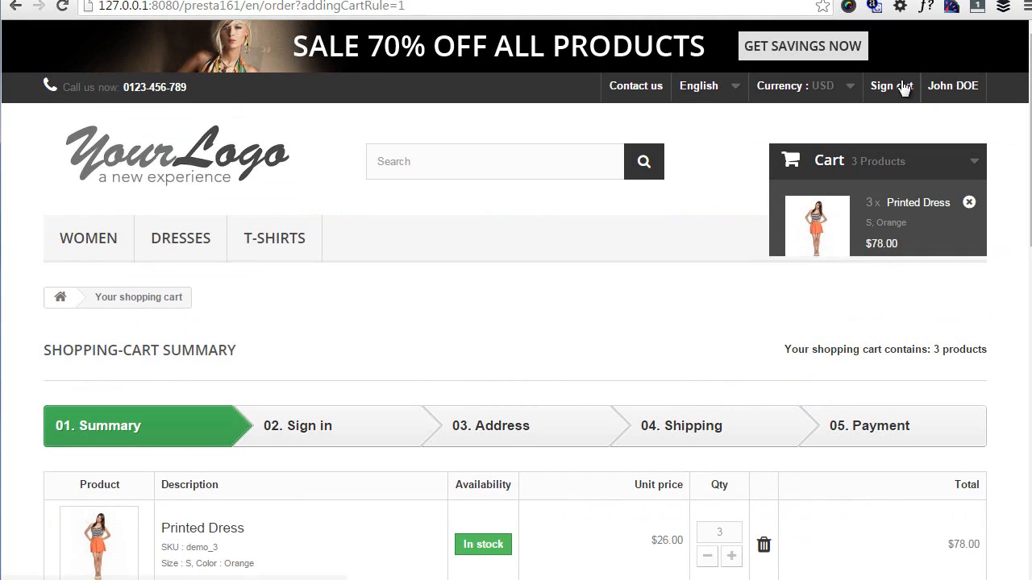
pyautogui.click(971, 91)
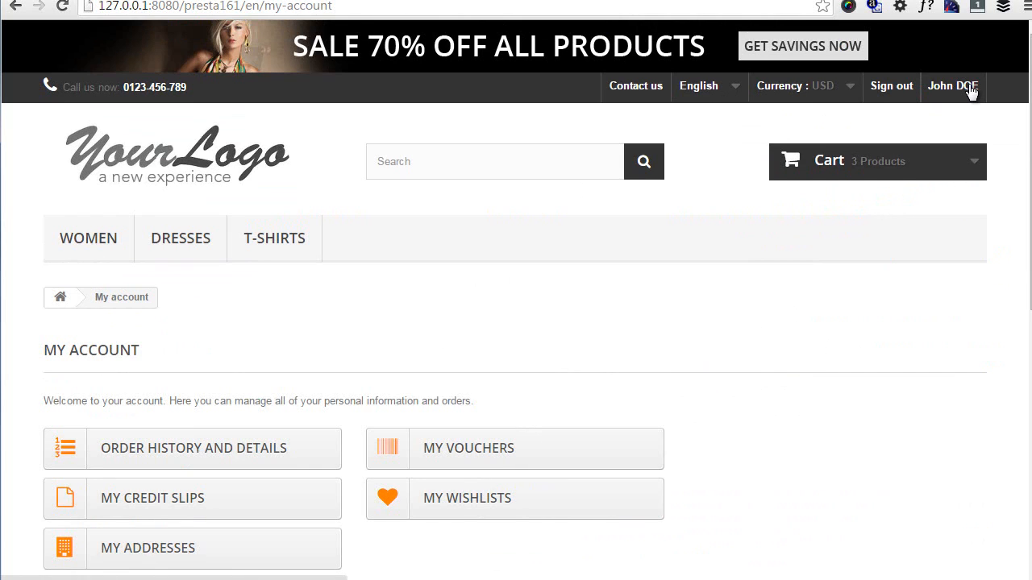
pyautogui.scroll(-3, 825, 208)
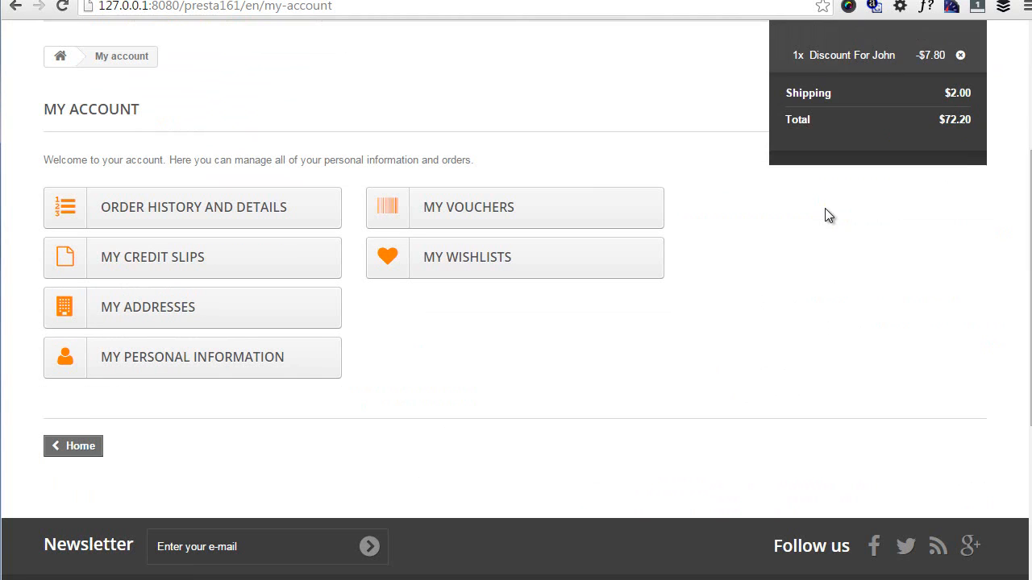
pyautogui.click(511, 207)
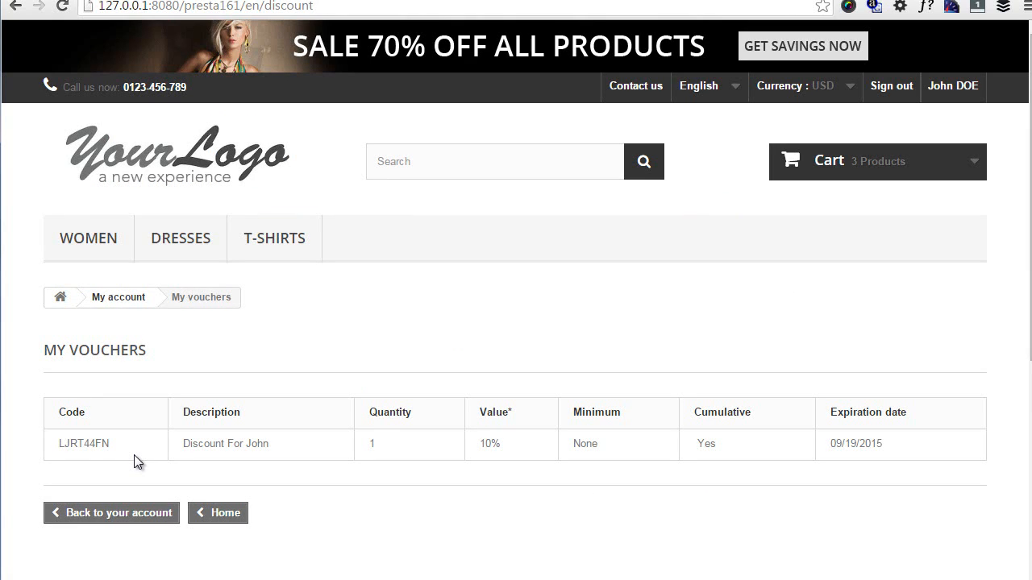
pyautogui.doubleClick(86, 448)
pyautogui.hotkey('ctrl', 'c')
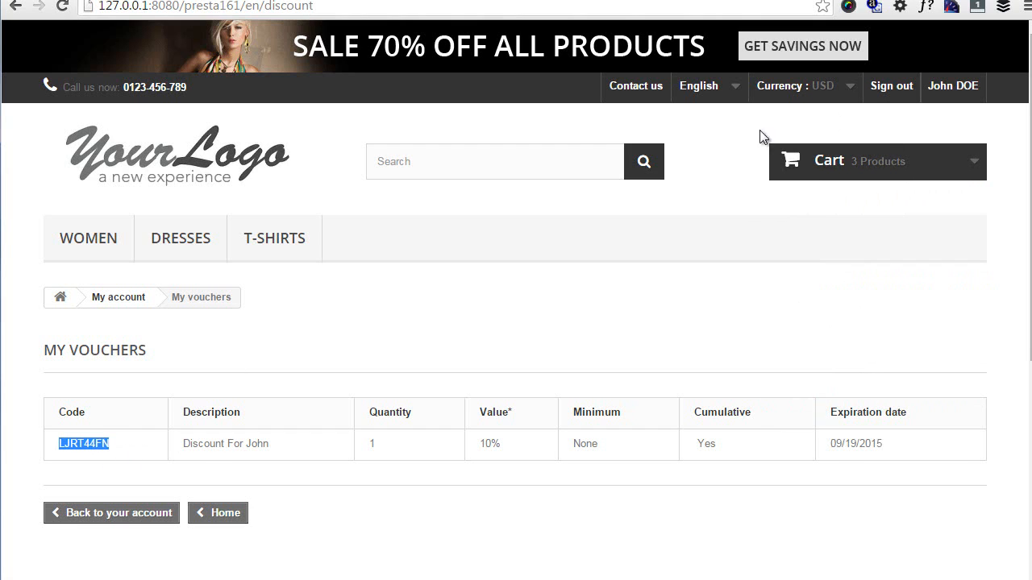
# Sign out of the storefront, add the $26.00 Printed Dress to the cart and proceed to the cart summary.
pyautogui.click(891, 89)
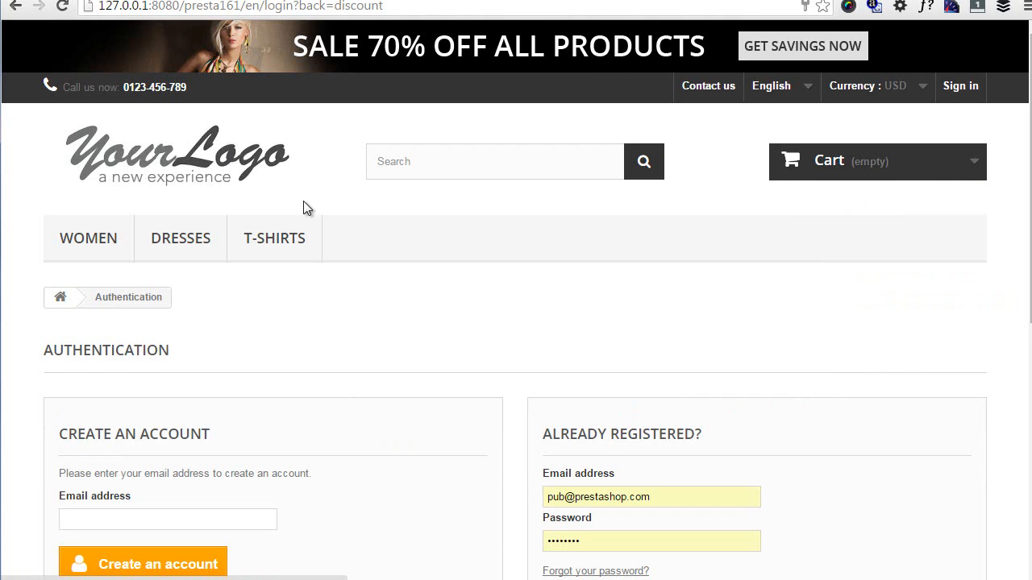
pyautogui.click(184, 239)
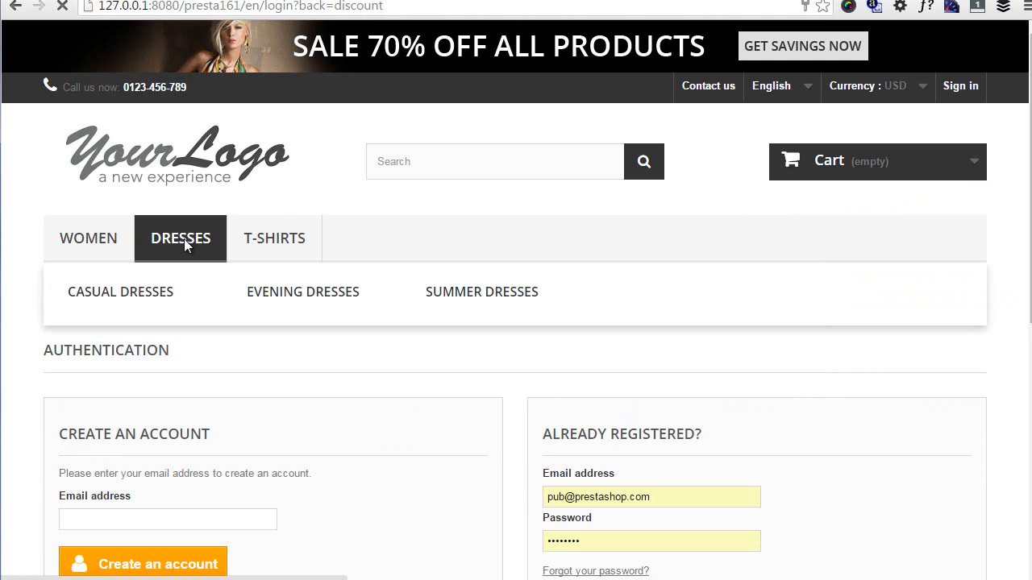
pyautogui.scroll(-9, 476, 323)
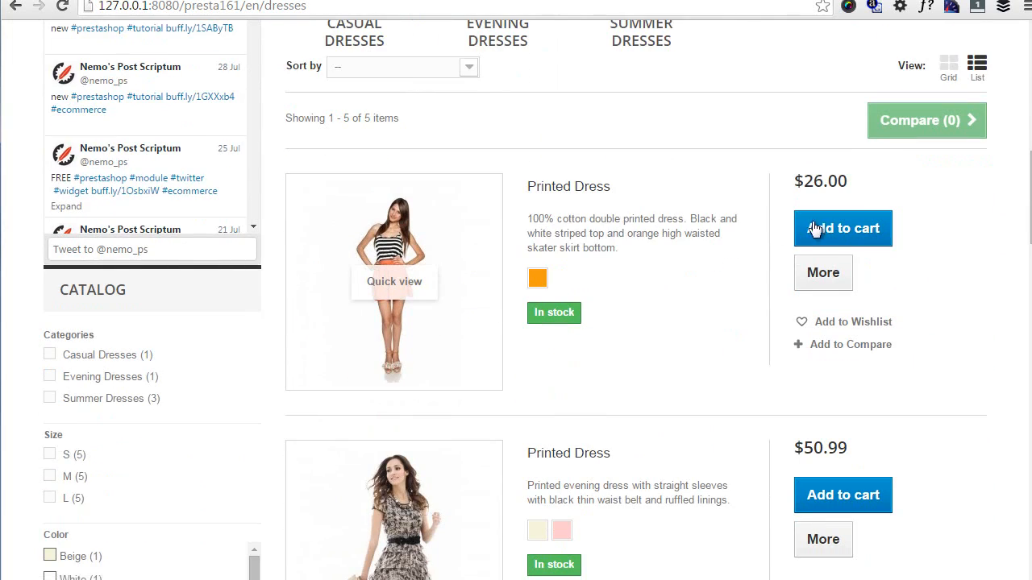
pyautogui.click(838, 228)
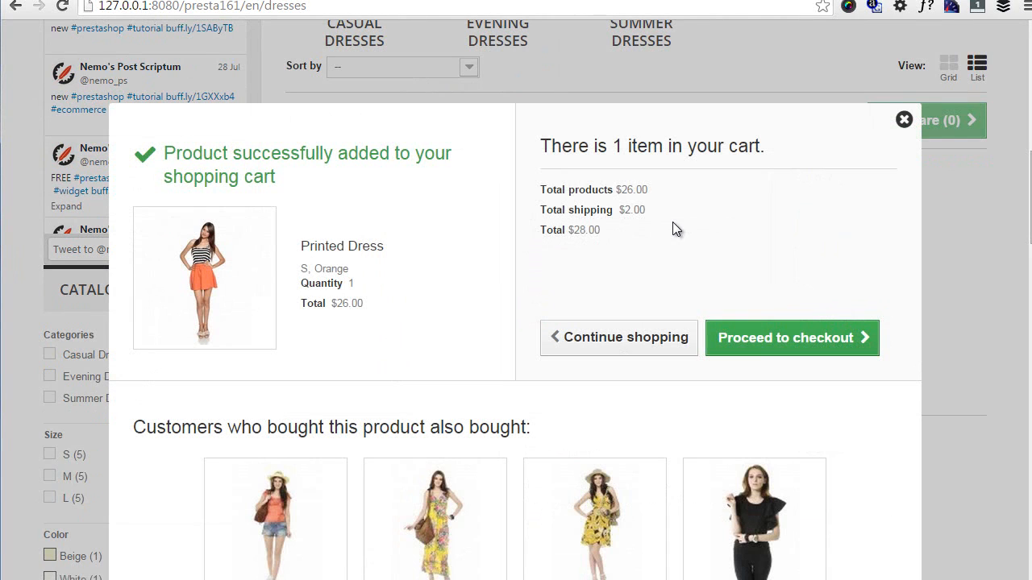
pyautogui.click(774, 335)
# Try to apply the copied voucher code to the cart while signed out.
pyautogui.scroll(-3, 741, 337)
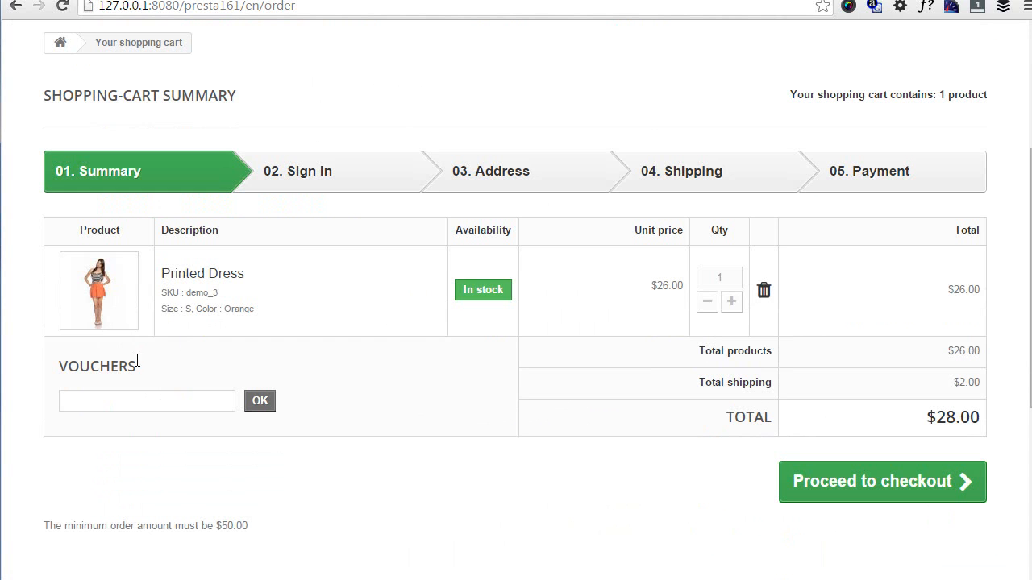
pyautogui.click(155, 398)
pyautogui.hotkey('ctrl', 'v')
pyautogui.click(260, 401)
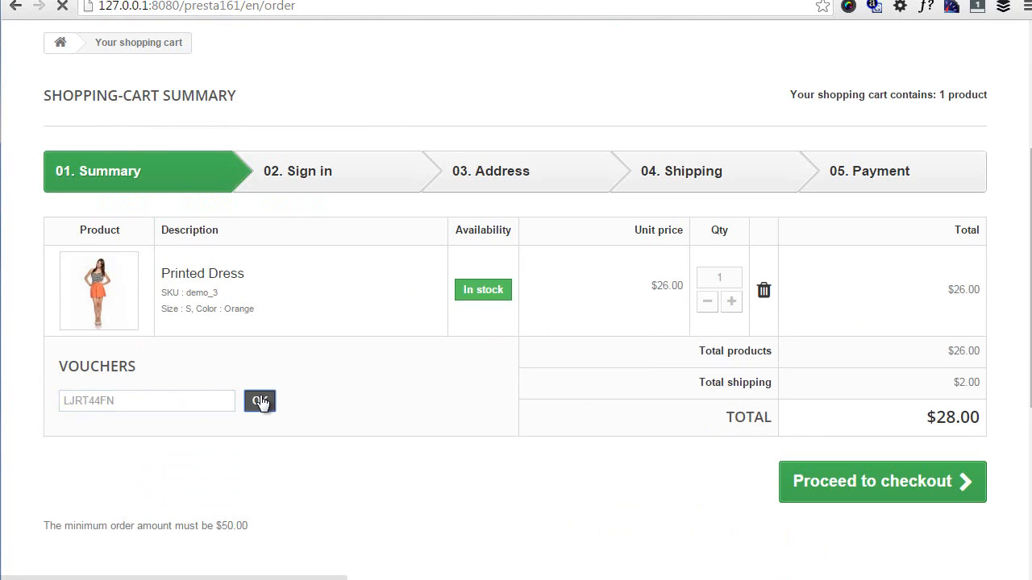
pyautogui.scroll(-1, 242, 383)
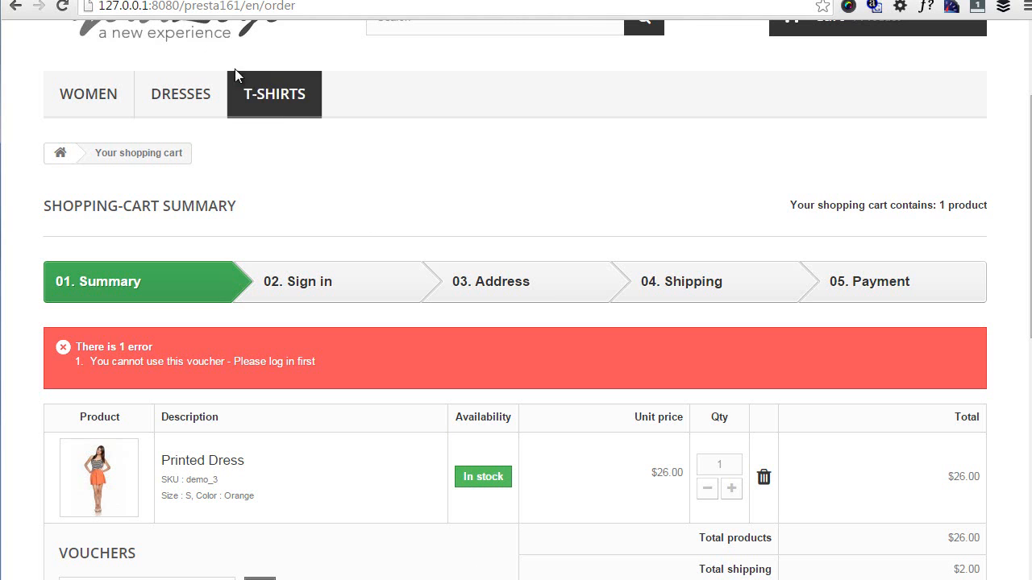
# In the back office, open the new specific price form in the Faded Short Sleeves T-shirt's price settings.
pyautogui.click(112, 1)
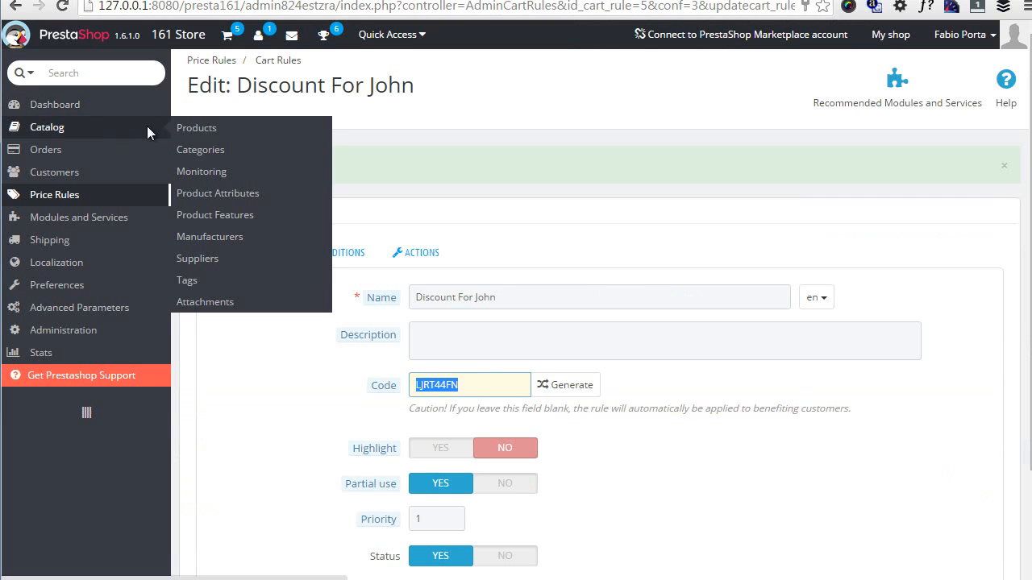
pyautogui.click(214, 126)
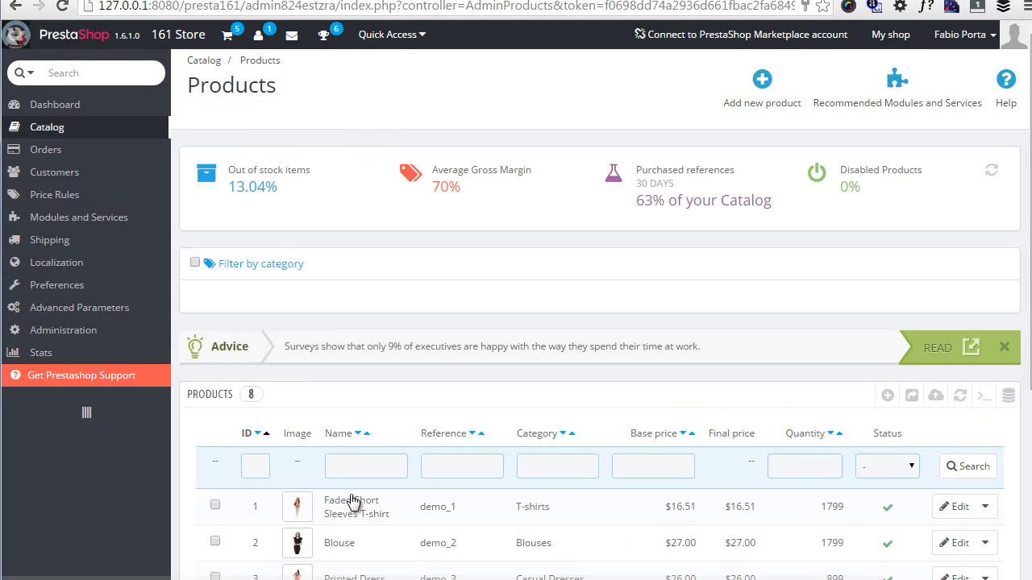
pyautogui.click(353, 502)
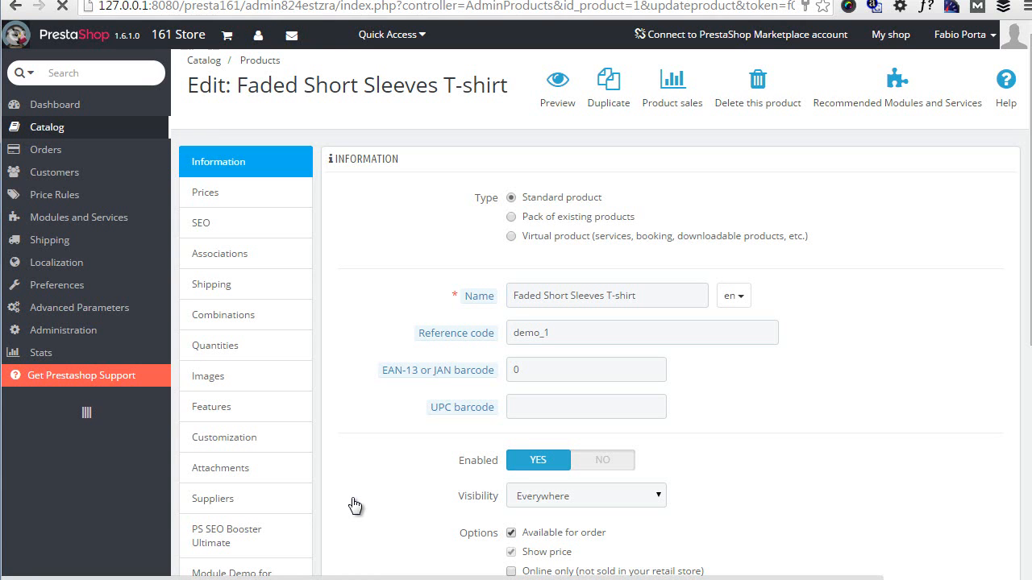
pyautogui.click(231, 195)
pyautogui.scroll(-3, 351, 260)
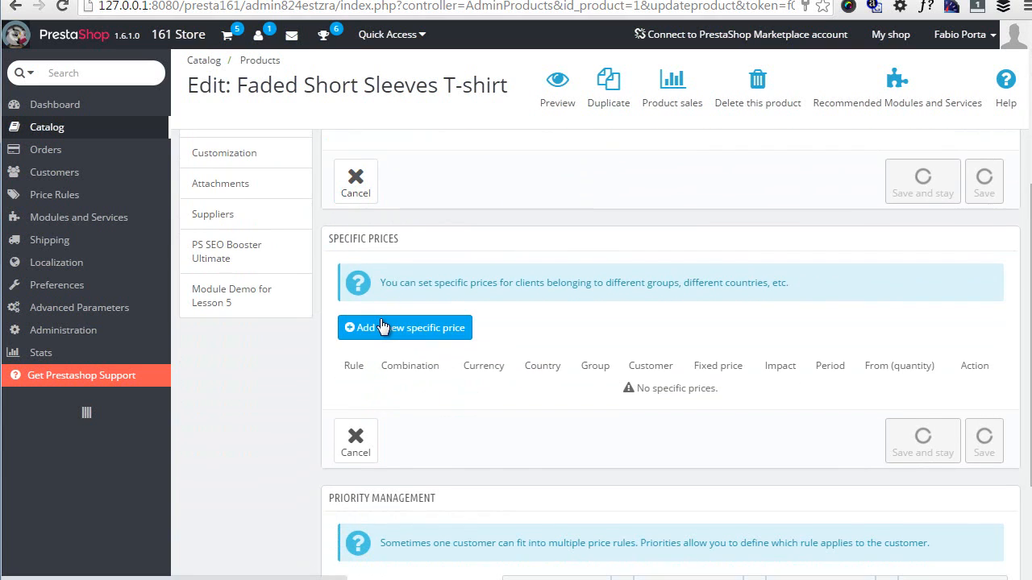
pyautogui.click(383, 327)
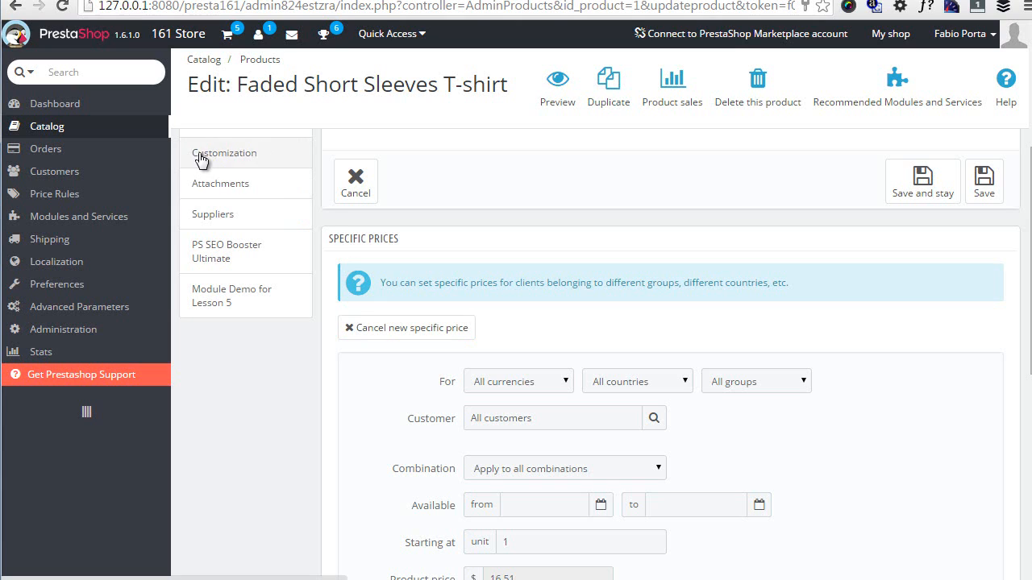
# Start a new catalog price rule and name it "25% on dresses".
pyautogui.moveTo(106, 179)
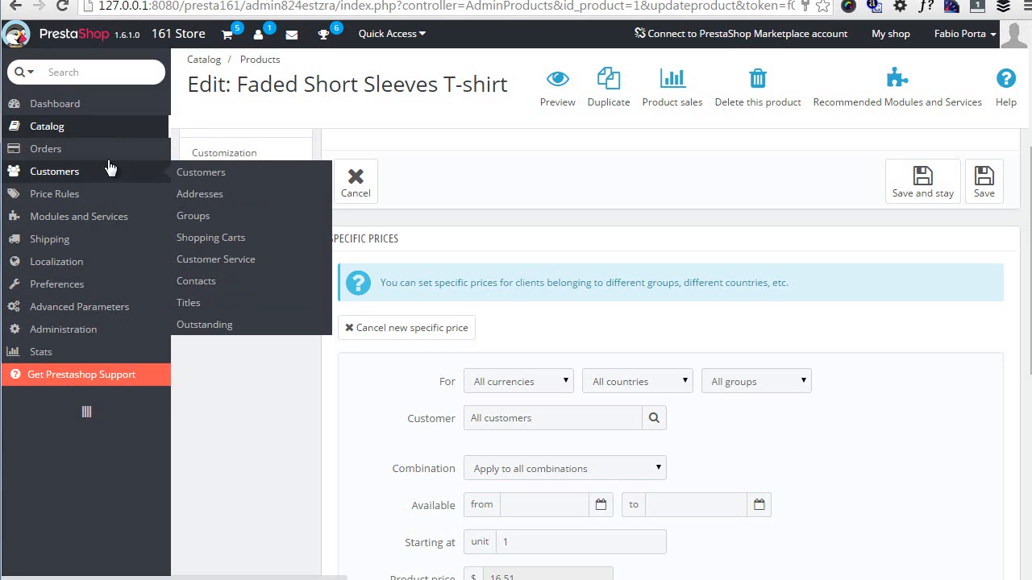
pyautogui.moveTo(119, 138)
pyautogui.moveTo(111, 200)
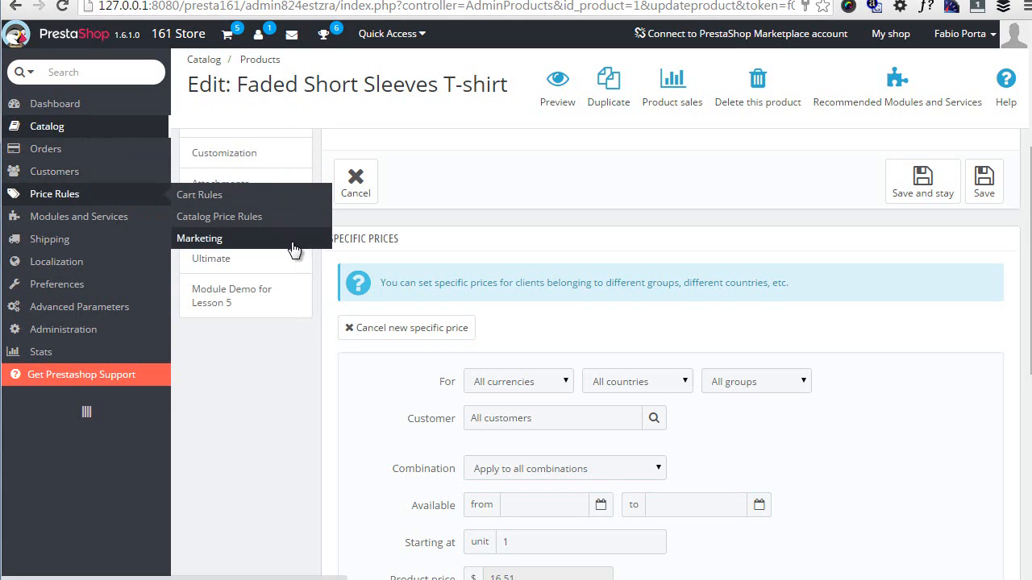
pyautogui.click(241, 220)
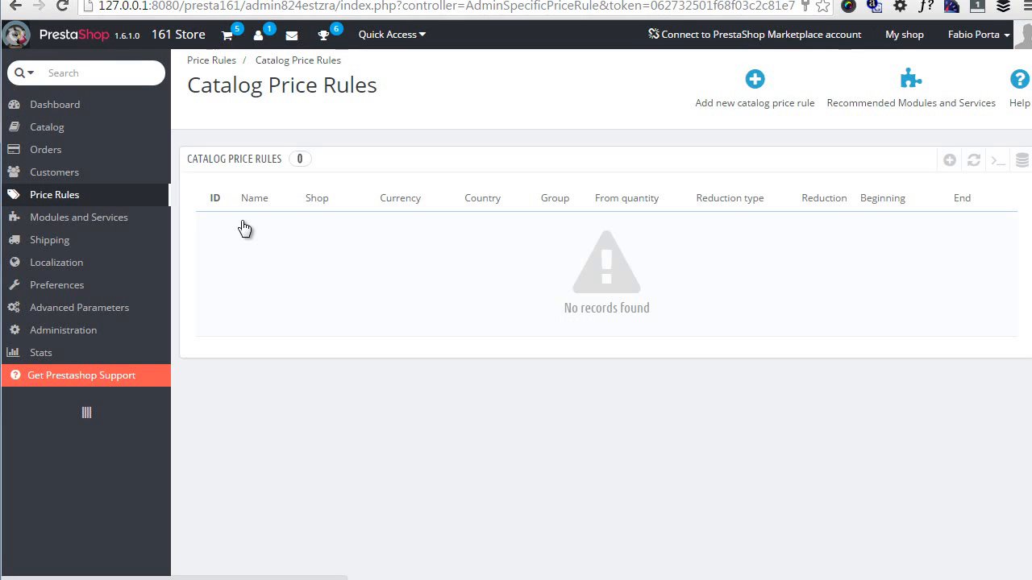
pyautogui.click(751, 98)
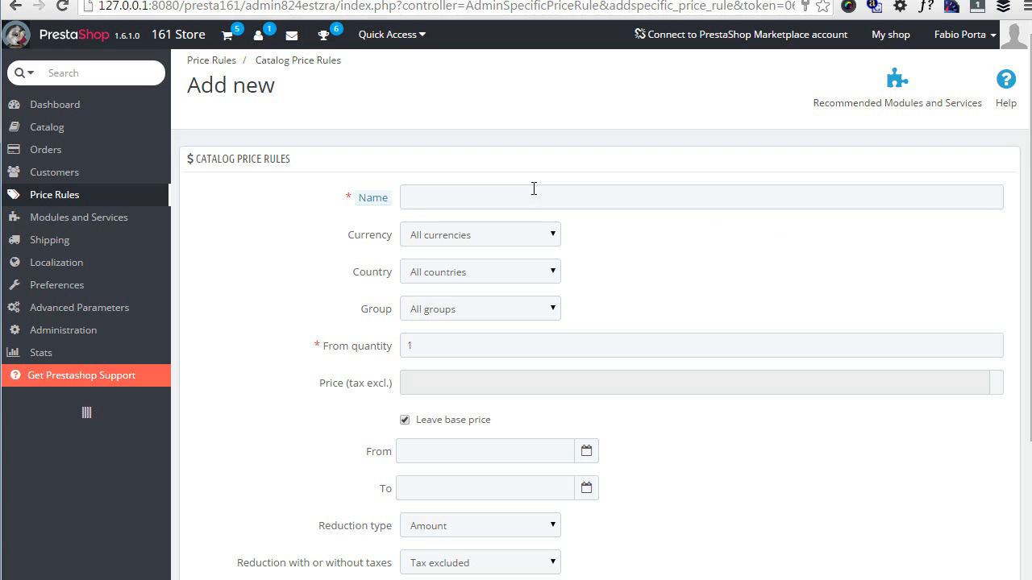
pyautogui.click(534, 189)
pyautogui.write('2')
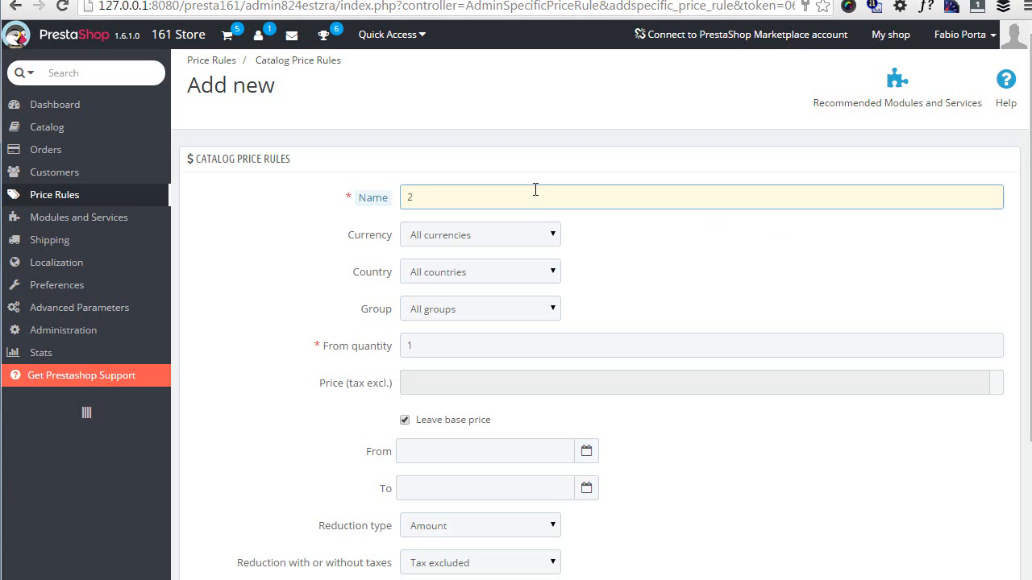
pyautogui.write('5% on dresses')
# Examine the new price rule's currency choices, country, group, starting quantity and date range settings.
pyautogui.scroll(-1, 529, 255)
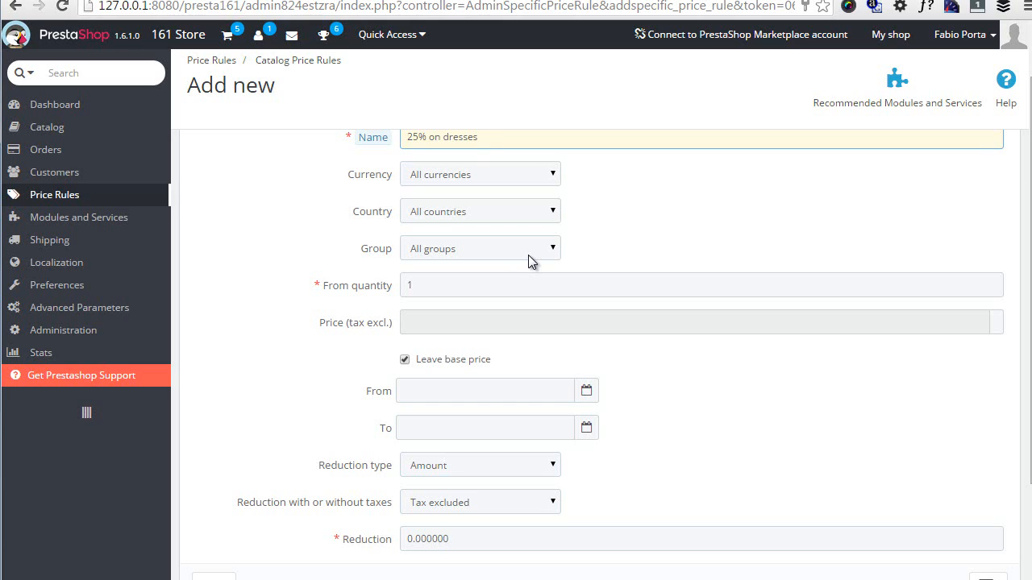
pyautogui.click(521, 174)
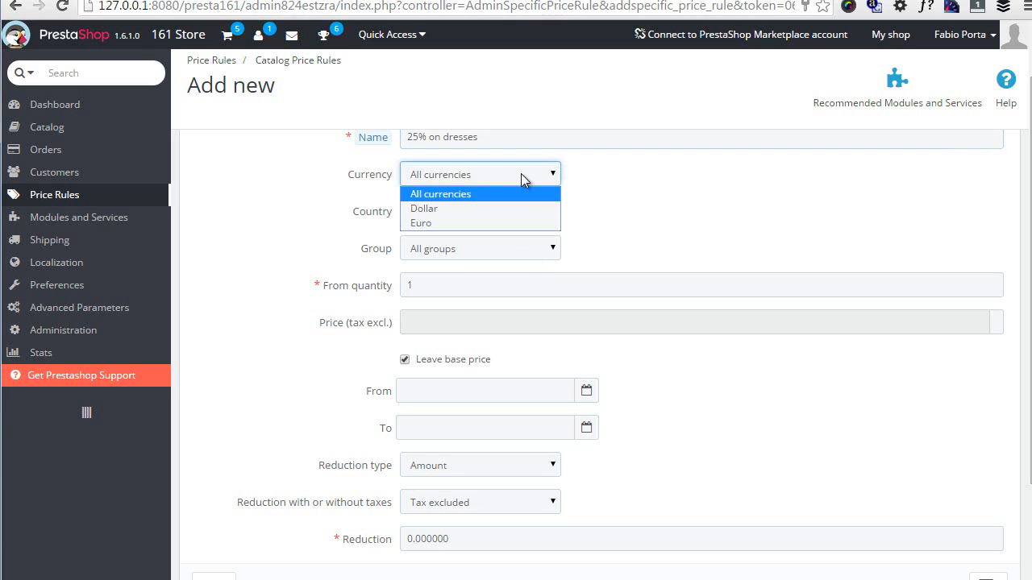
pyautogui.click(521, 174)
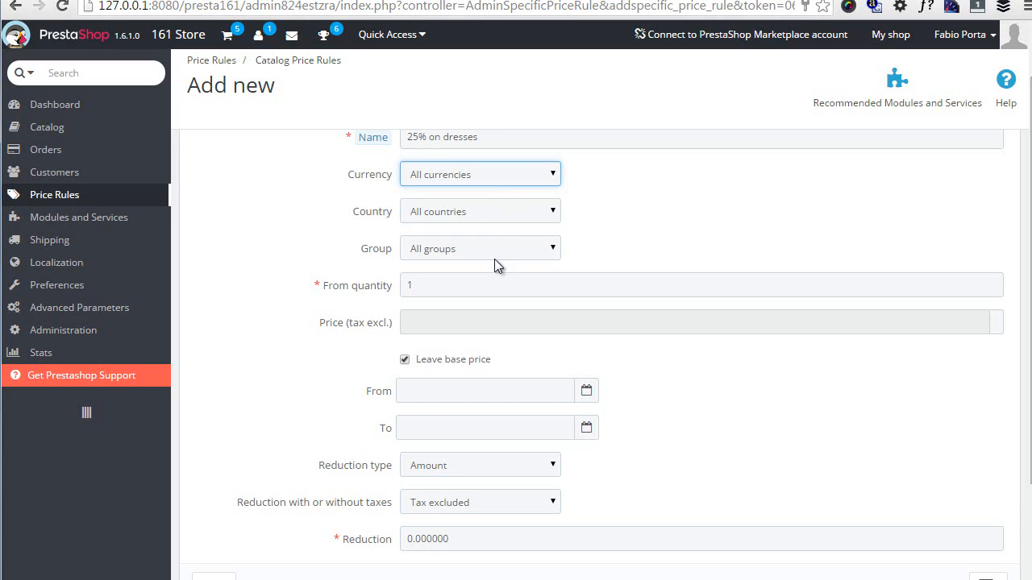
pyautogui.scroll(1, 436, 323)
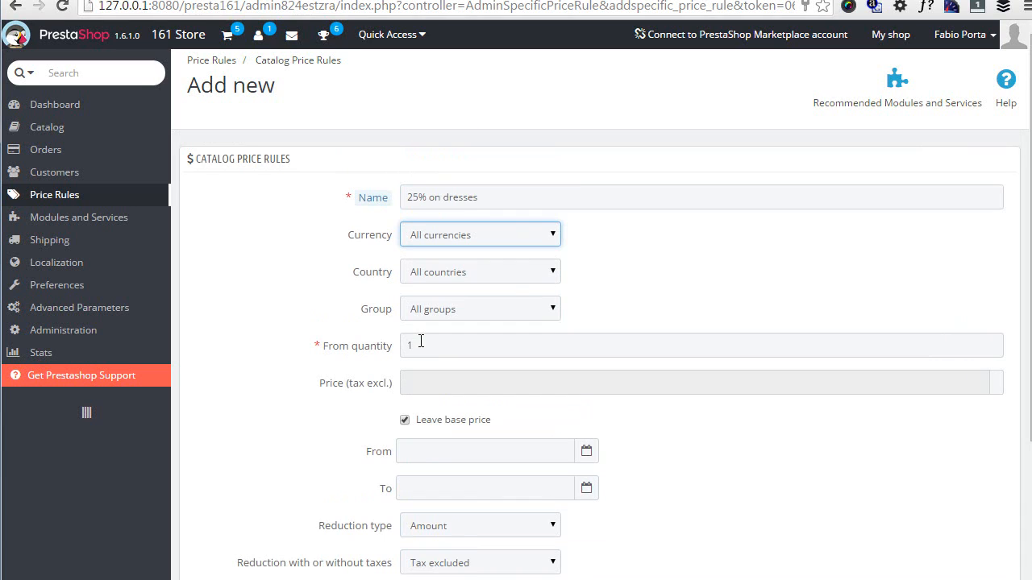
pyautogui.scroll(-1, 431, 339)
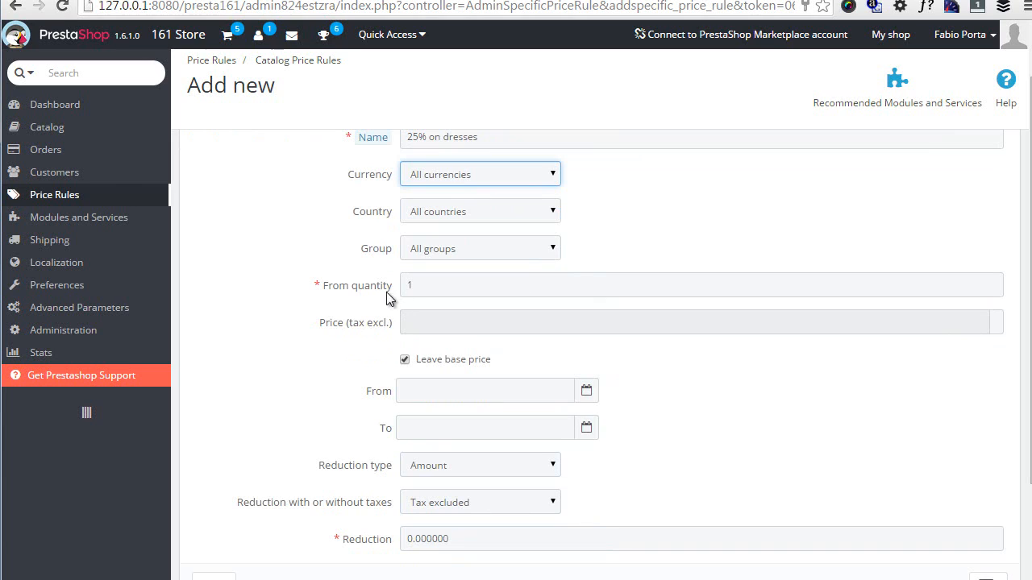
pyautogui.scroll(-1, 352, 279)
pyautogui.click(422, 307)
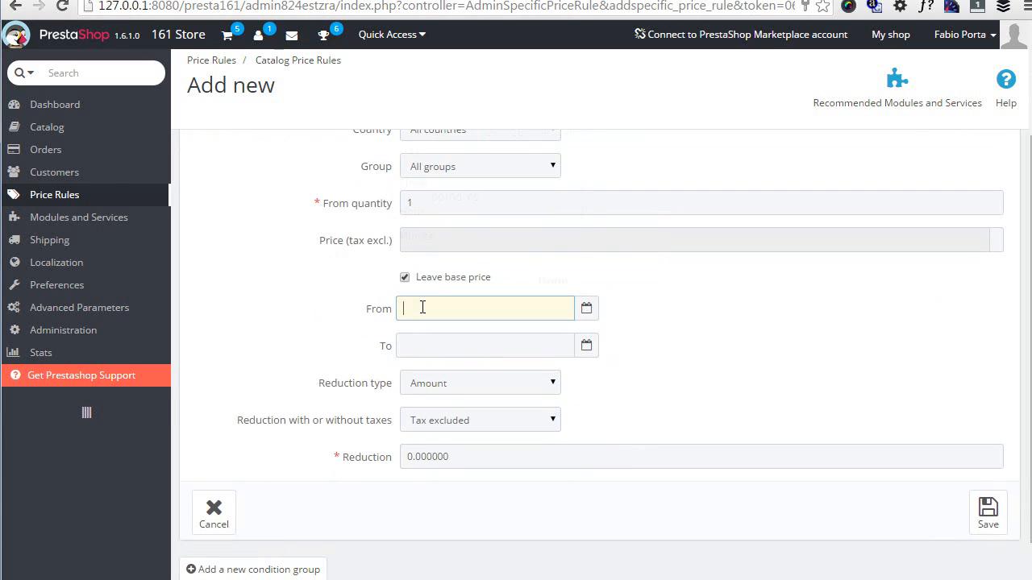
pyautogui.click(774, 306)
# Set the price rule's reduction type to Percentage and its reduction to 25.
pyautogui.scroll(-1, 497, 406)
pyautogui.click(522, 330)
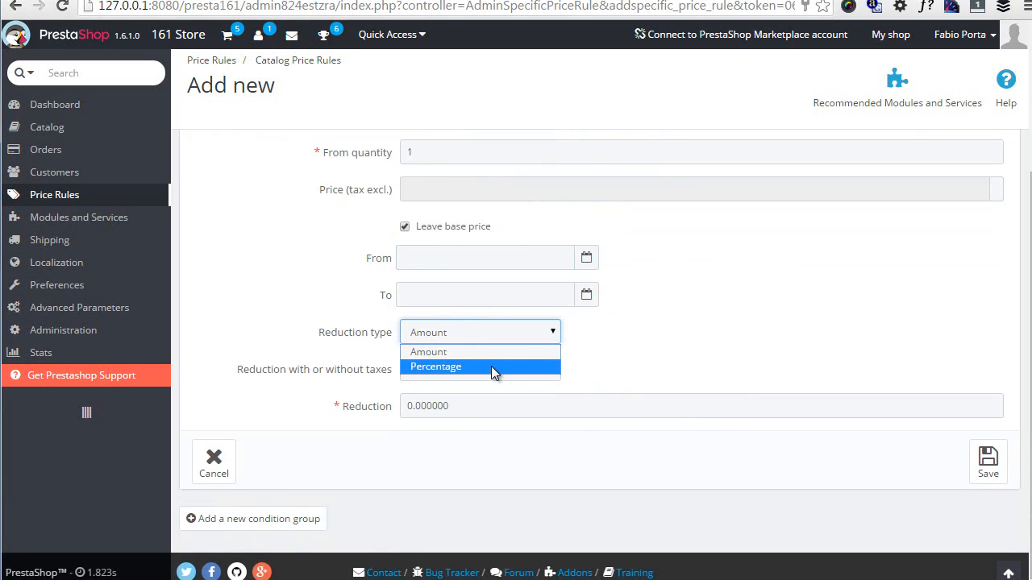
pyautogui.click(488, 366)
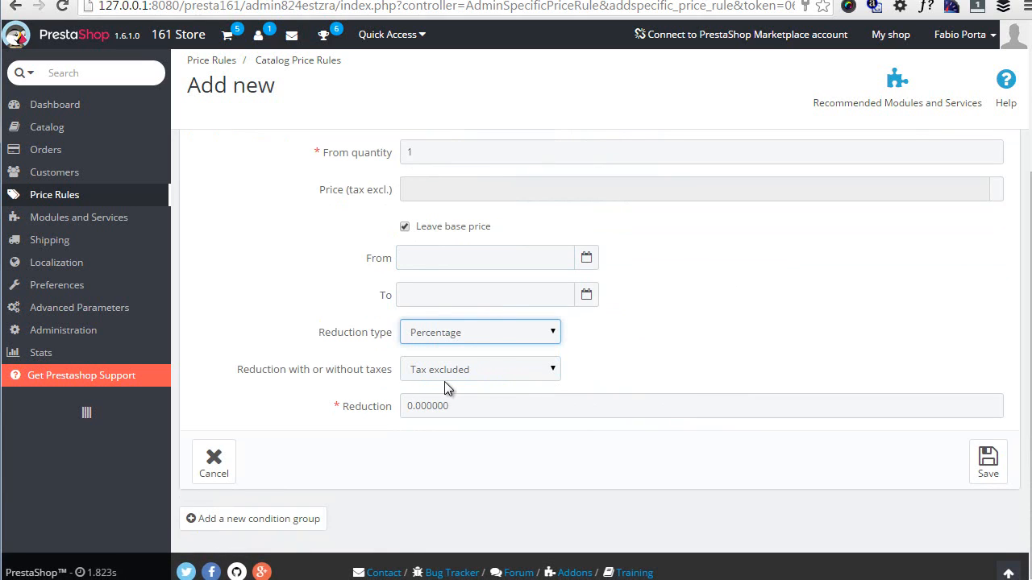
pyautogui.click(470, 407)
pyautogui.write('25')
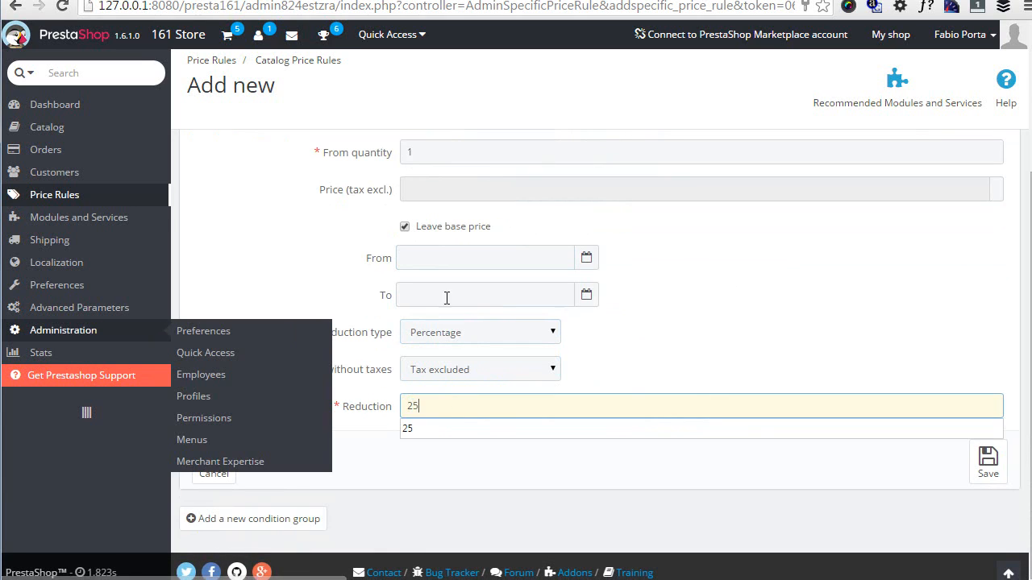
pyautogui.click(811, 309)
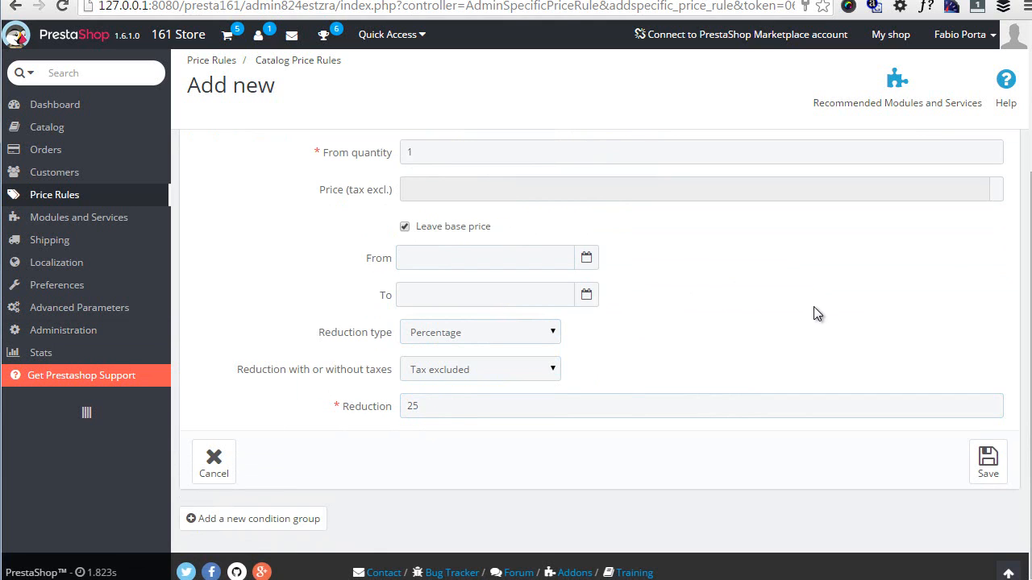
# Save the new catalog price rule, then reopen it and add a new condition group.
pyautogui.click(976, 472)
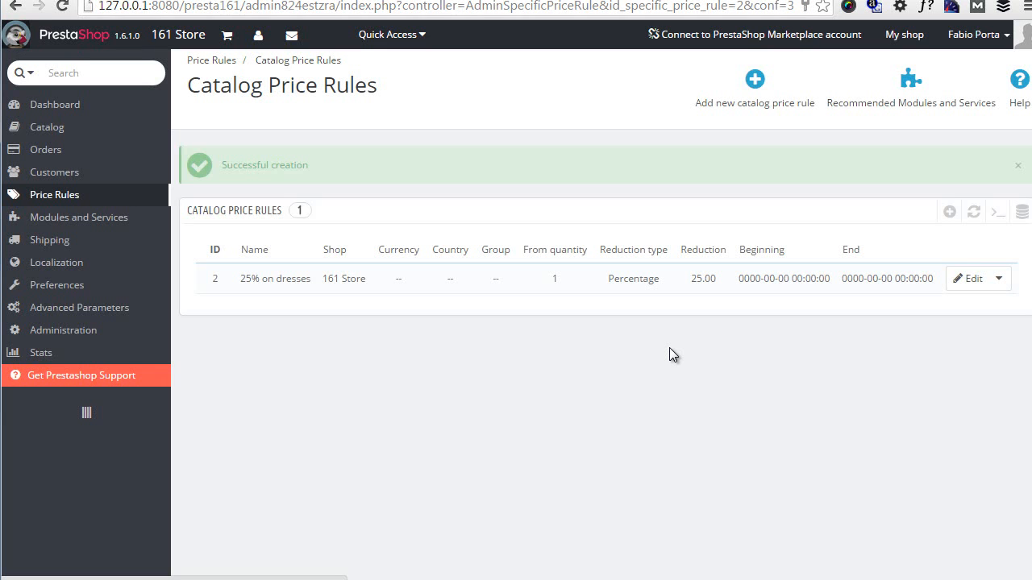
pyautogui.click(974, 279)
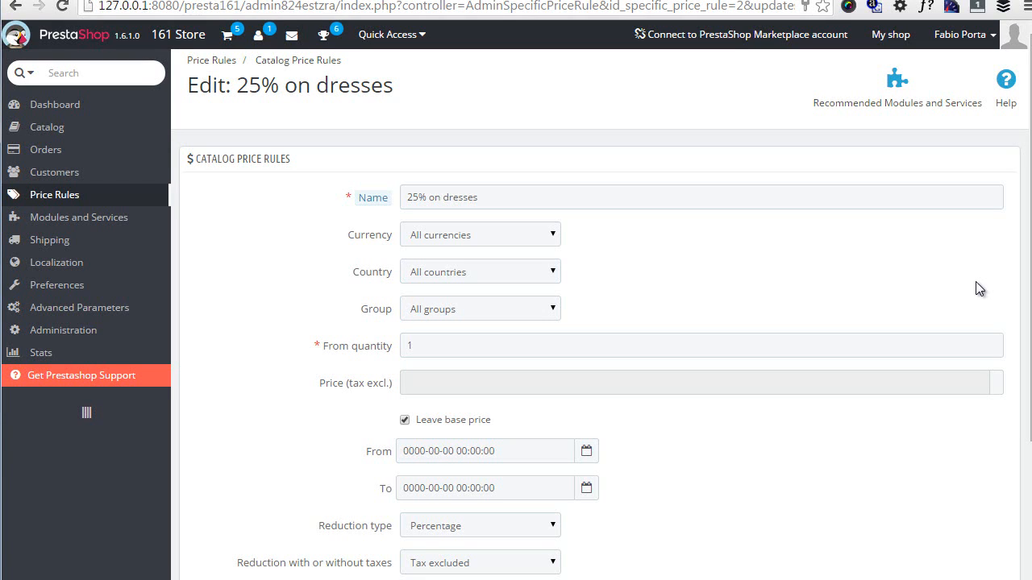
pyautogui.scroll(-3, 675, 237)
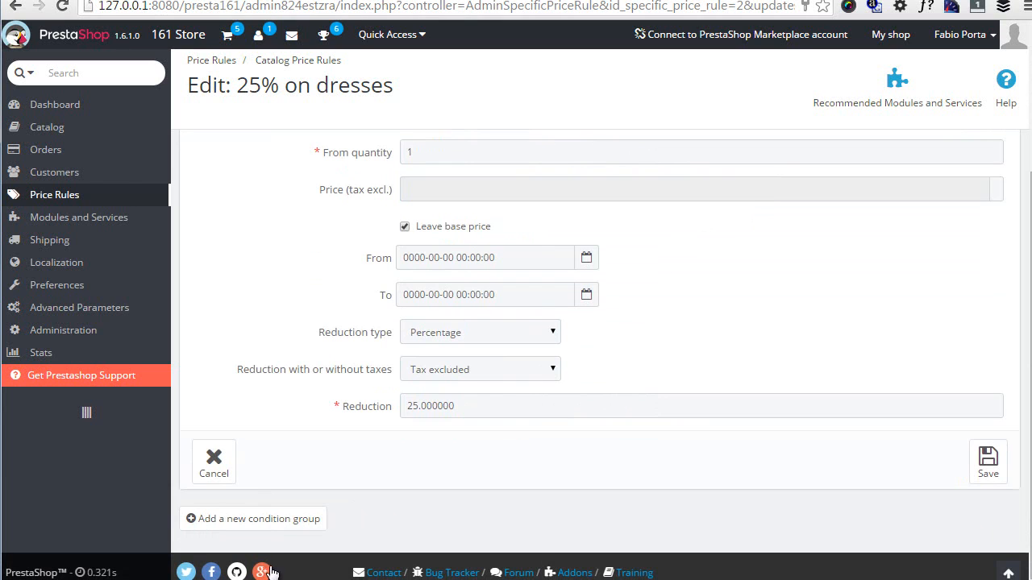
pyautogui.click(252, 518)
pyautogui.scroll(-3, 520, 414)
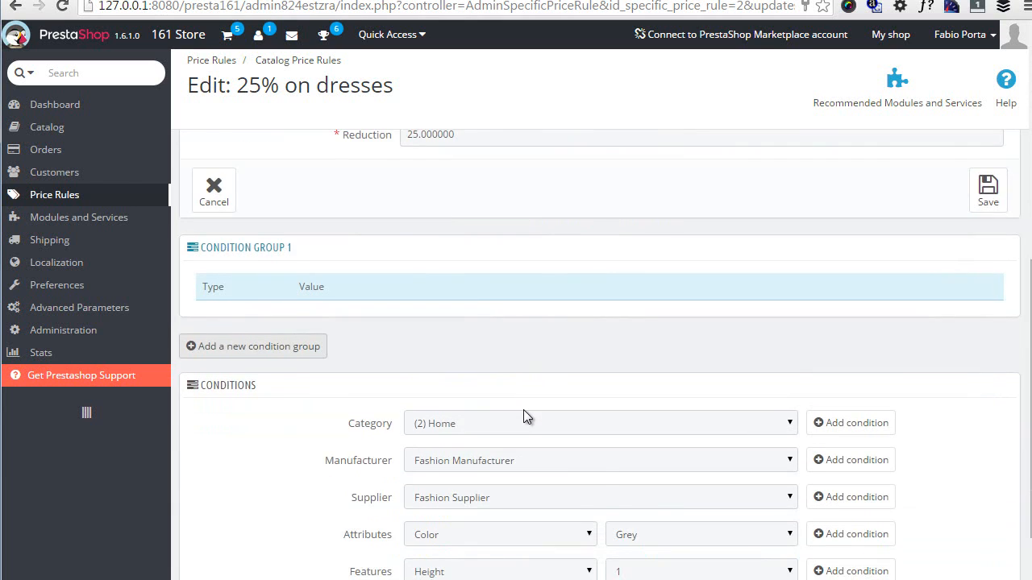
pyautogui.scroll(-2, 523, 416)
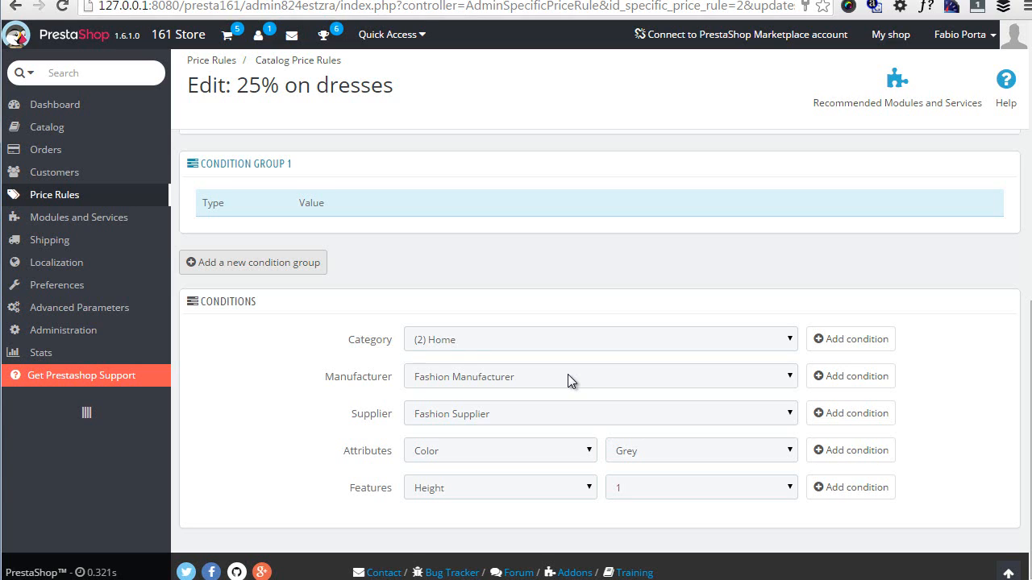
# Add the category (8) Dresses as a condition in condition group 1 and save the price rule.
pyautogui.click(581, 344)
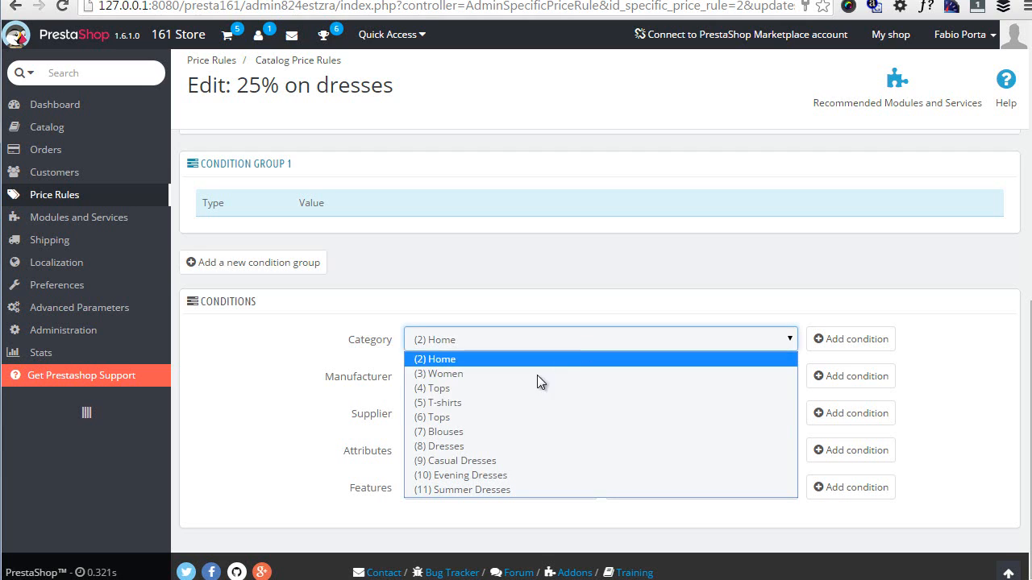
pyautogui.click(518, 443)
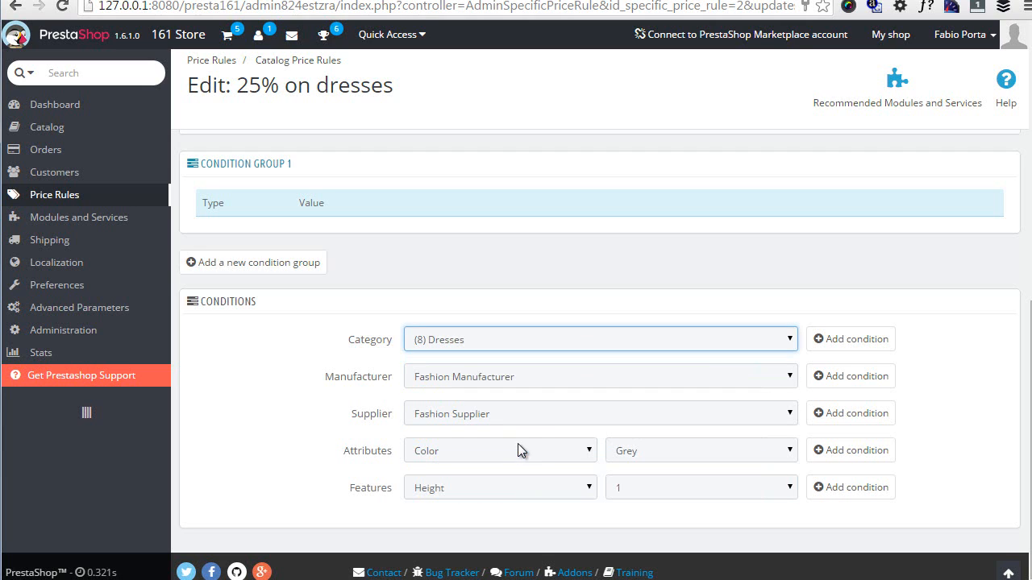
pyautogui.click(874, 339)
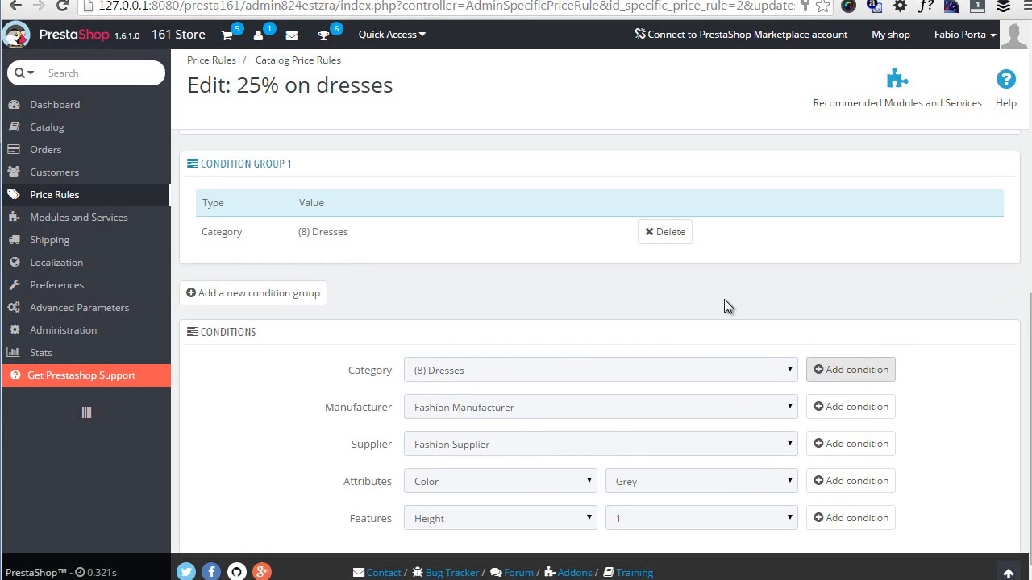
pyautogui.scroll(2, 724, 299)
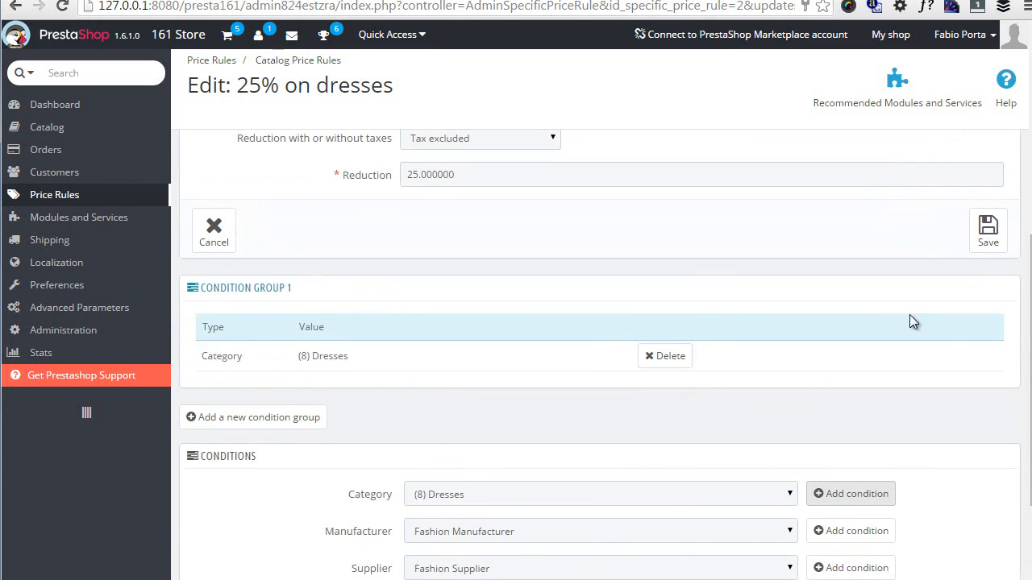
pyautogui.click(988, 230)
# Reopen the "25% on dresses" price rule and check its saved condition group.
pyautogui.click(966, 280)
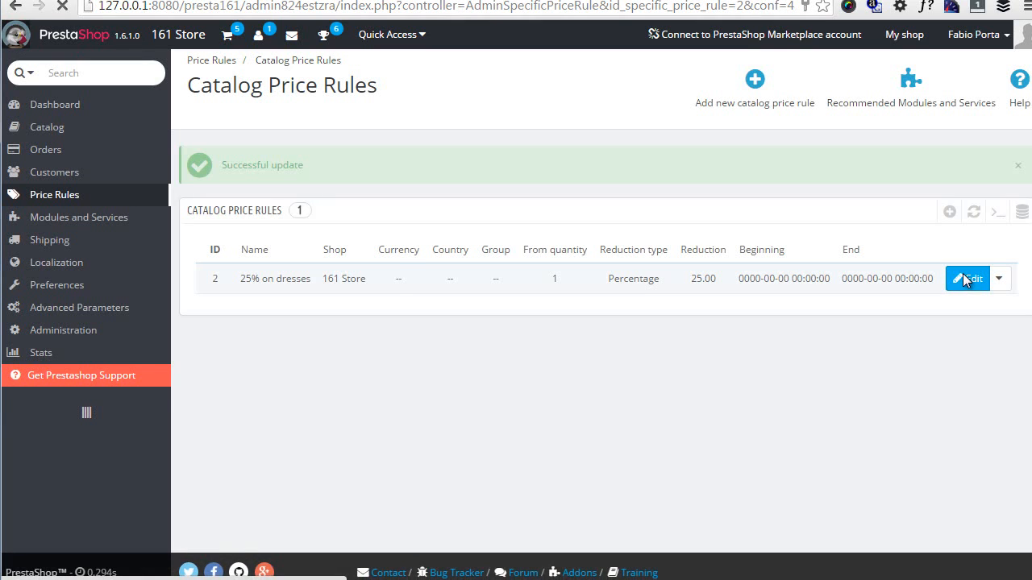
pyautogui.scroll(-7, 724, 311)
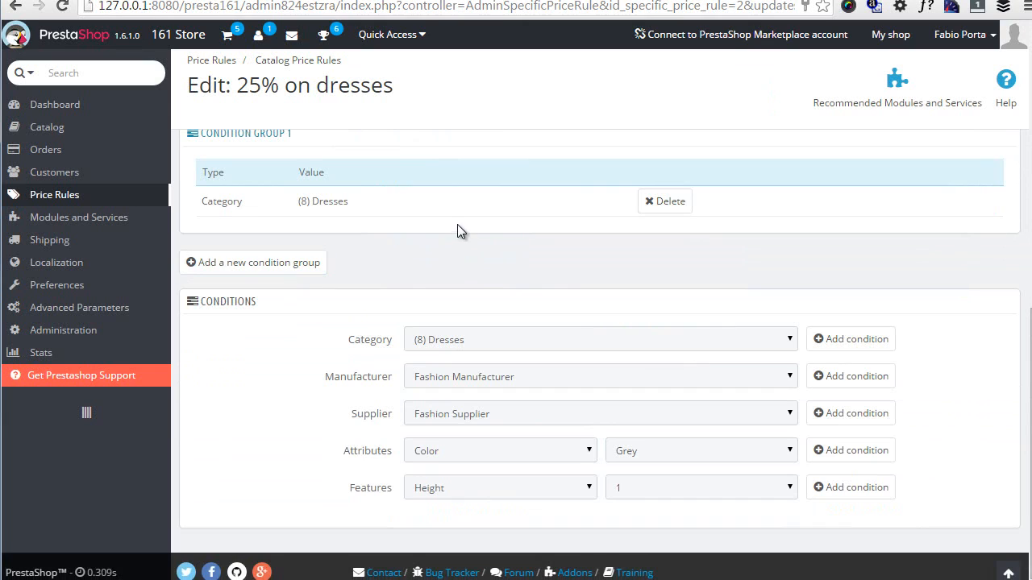
# Switch to the storefront, open the Dresses category and compare the reduced prices and discount percentages of the listed dresses.
pyautogui.scroll(2, 477, 240)
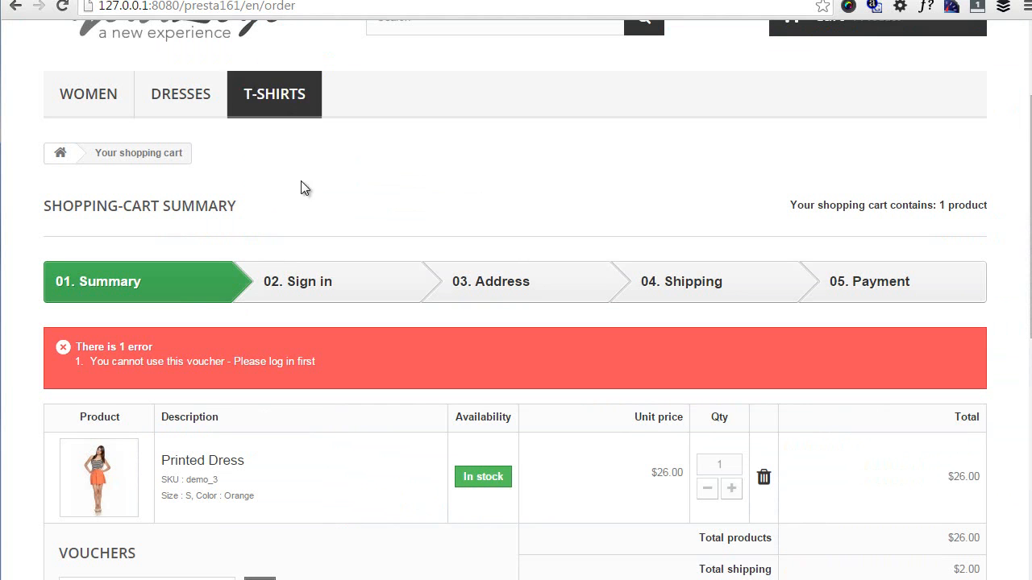
pyautogui.scroll(1, 300, 187)
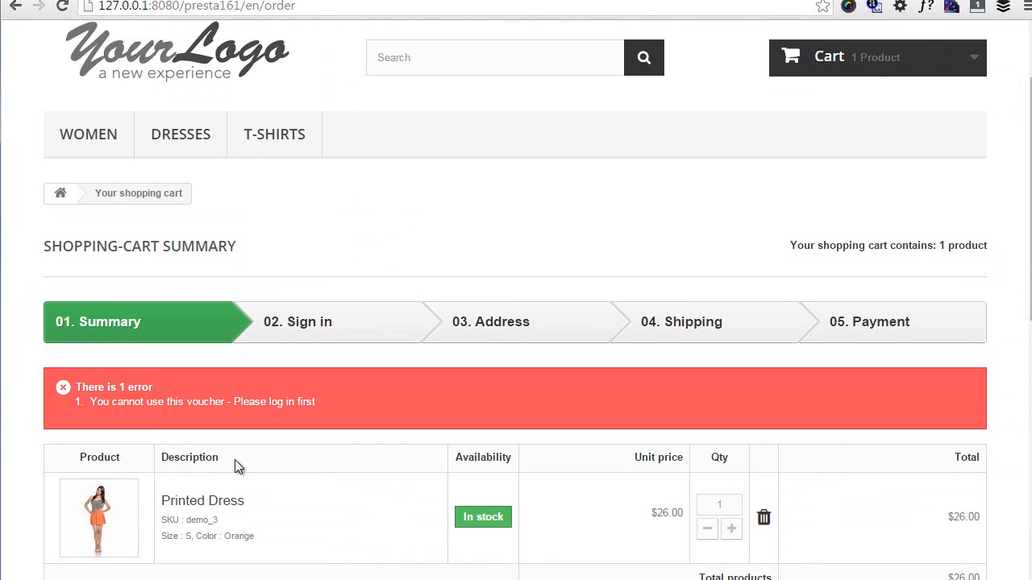
pyautogui.click(186, 137)
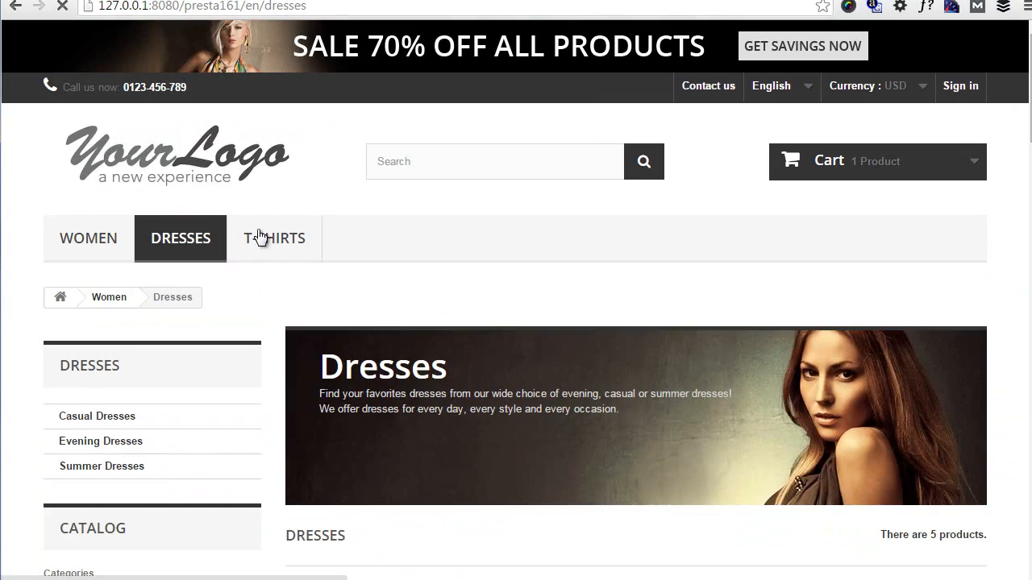
pyautogui.scroll(-8, 392, 287)
pyautogui.scroll(-12, 787, 175)
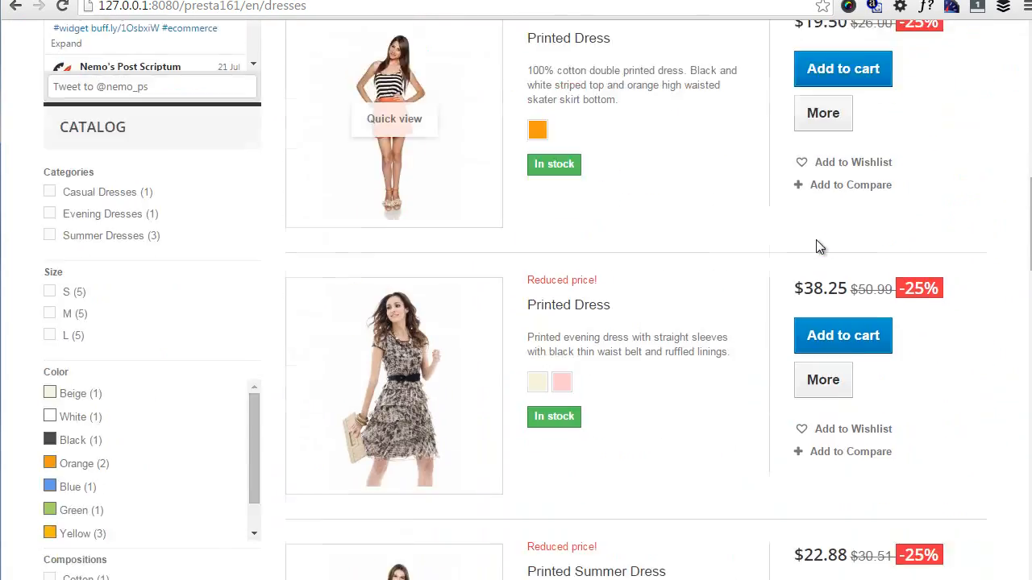
pyautogui.scroll(-5, 776, 245)
pyautogui.scroll(11, 770, 250)
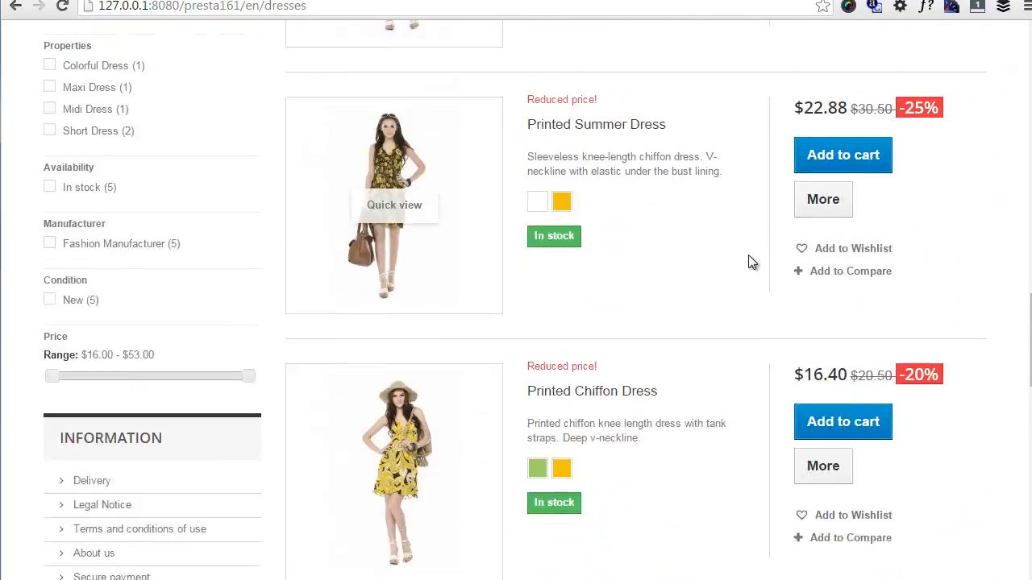
pyautogui.scroll(-6, 918, 290)
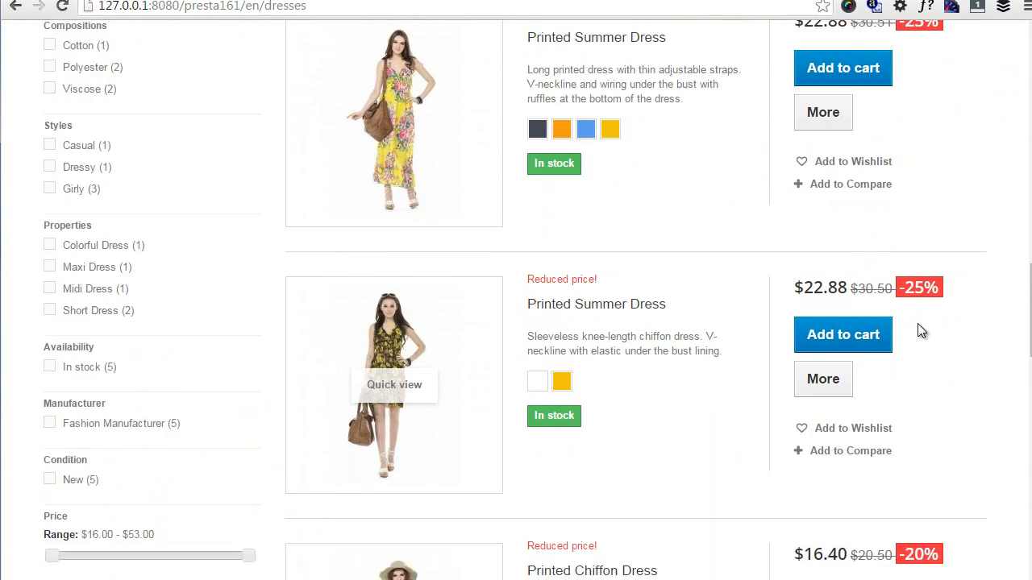